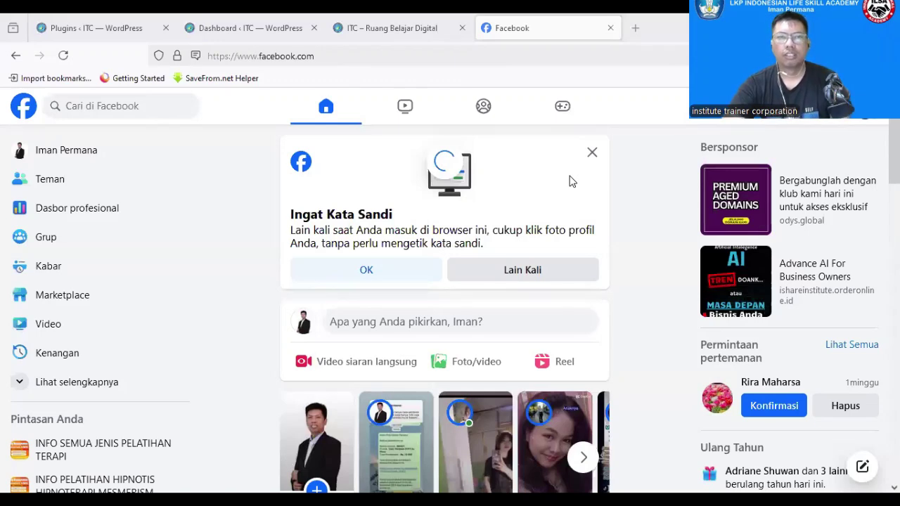
Switch to the ITC website and review the homepage's opening section with the institution's logo, introduction and call-to-action buttons
left_click(379, 29)
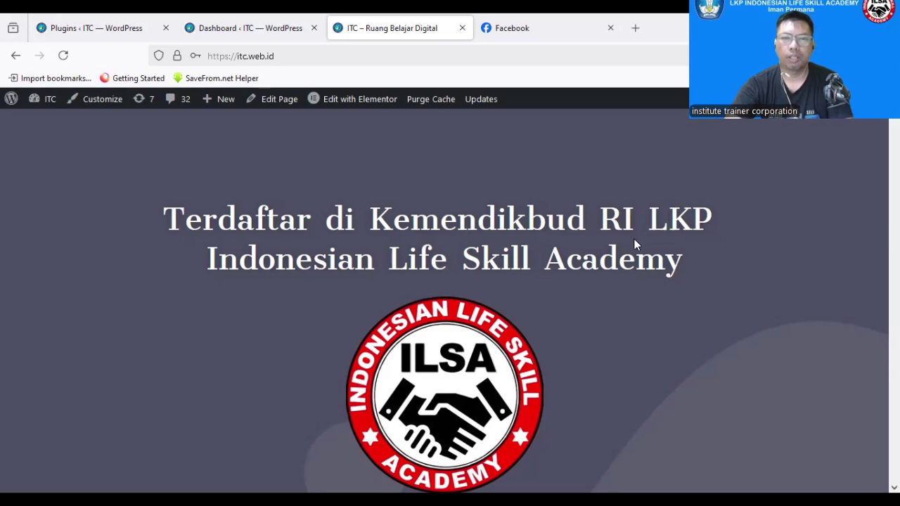
scroll(619, 253, "down", 2)
scroll(535, 250, "up", 2)
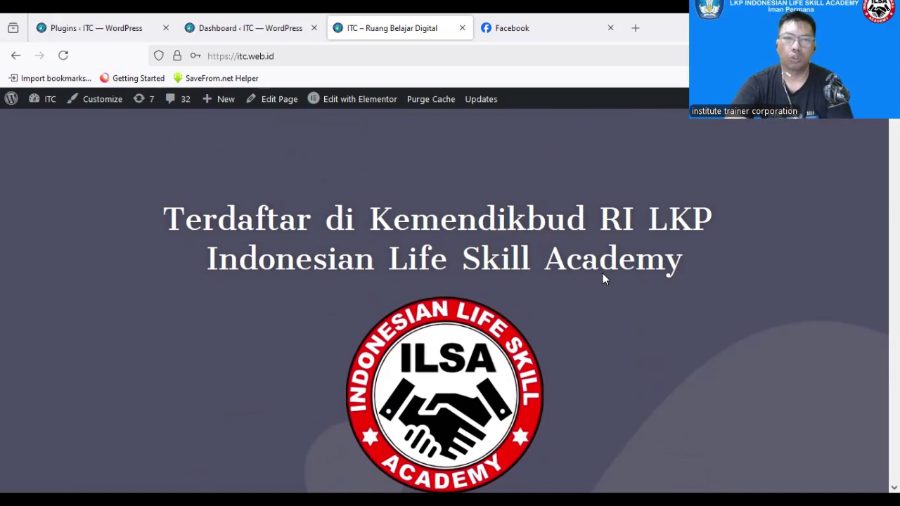
scroll(603, 279, "down", 1)
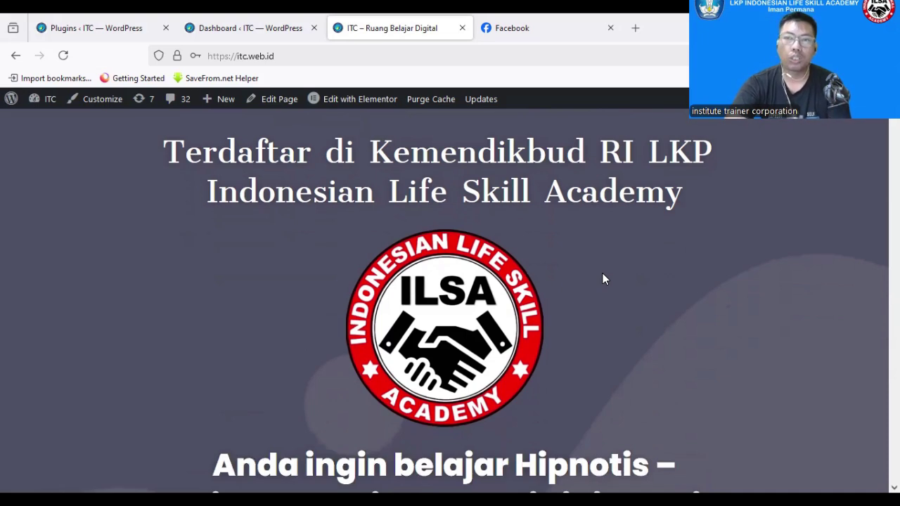
scroll(603, 279, "down", 3)
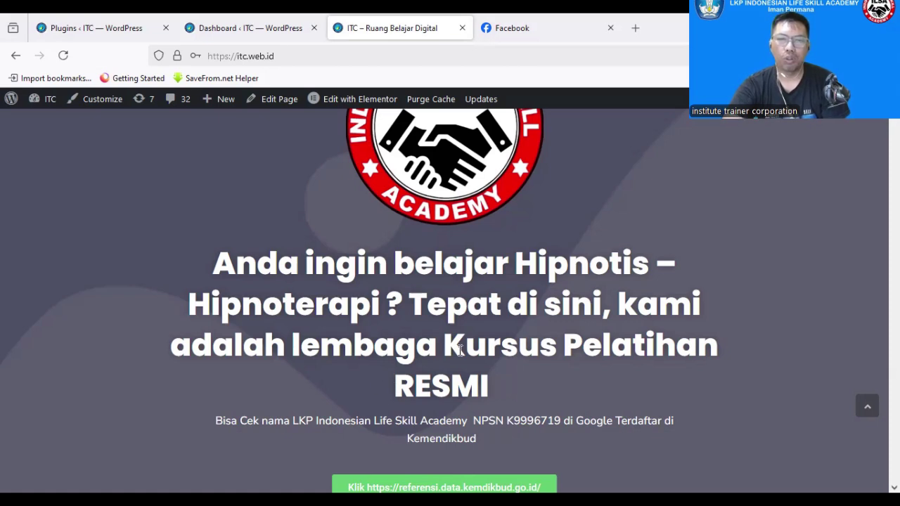
scroll(503, 376, "down", 2)
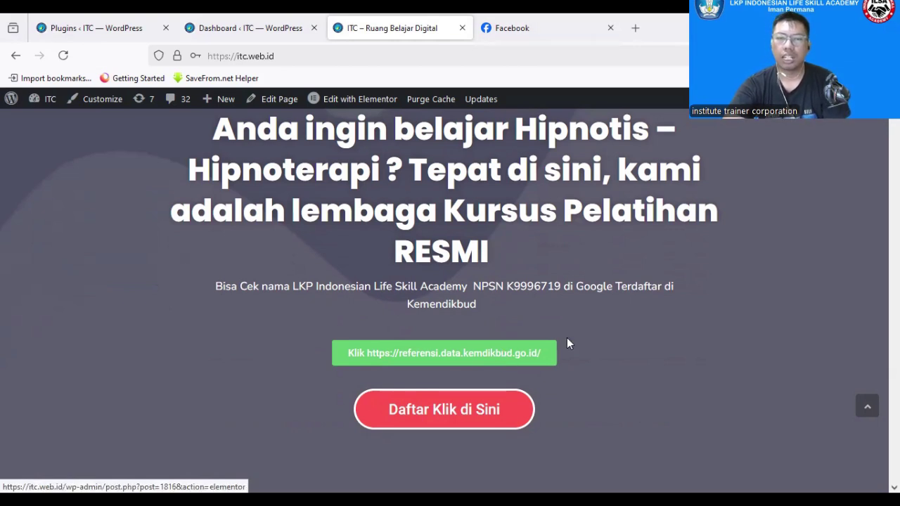
Check the institution's Kemdikbud listing by opening the homepage's referensi.data.kemdikbud.go.id link in a new tab, and return to the ITC page
right_click(492, 353)
left_click(563, 124)
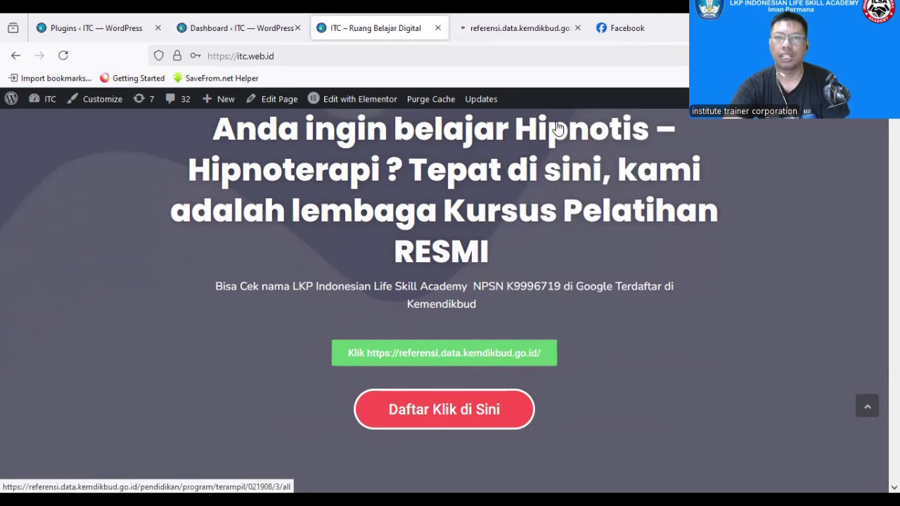
left_click(506, 28)
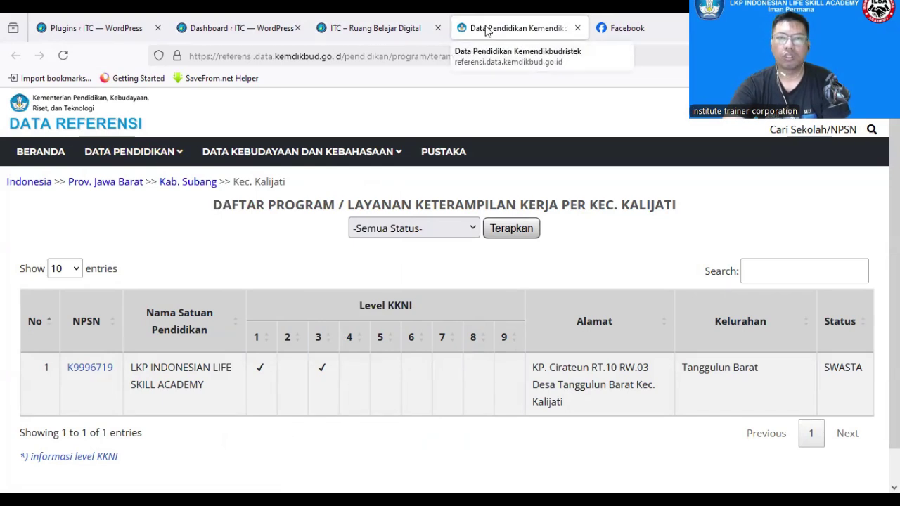
left_click(383, 30)
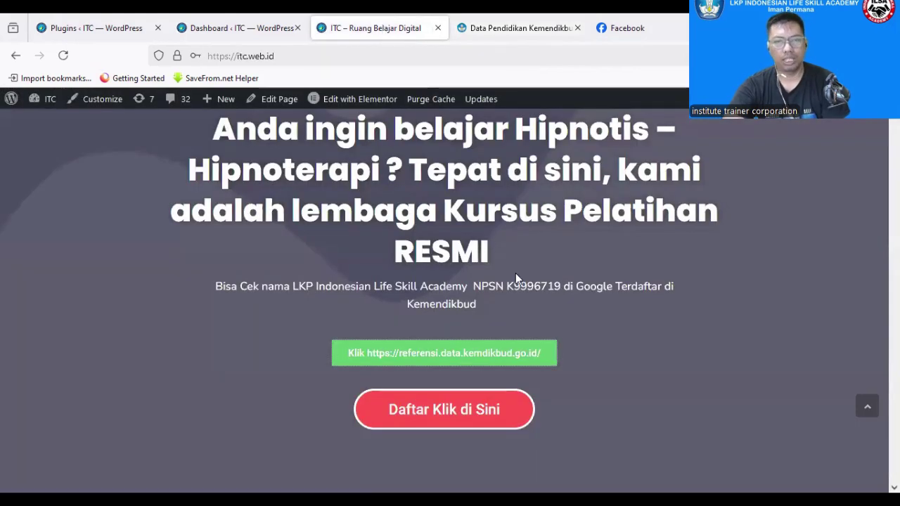
Check where the homepage's "Daftar Klik di Sini" registration button leads and go back to the homepage
scroll(597, 386, "down", 2)
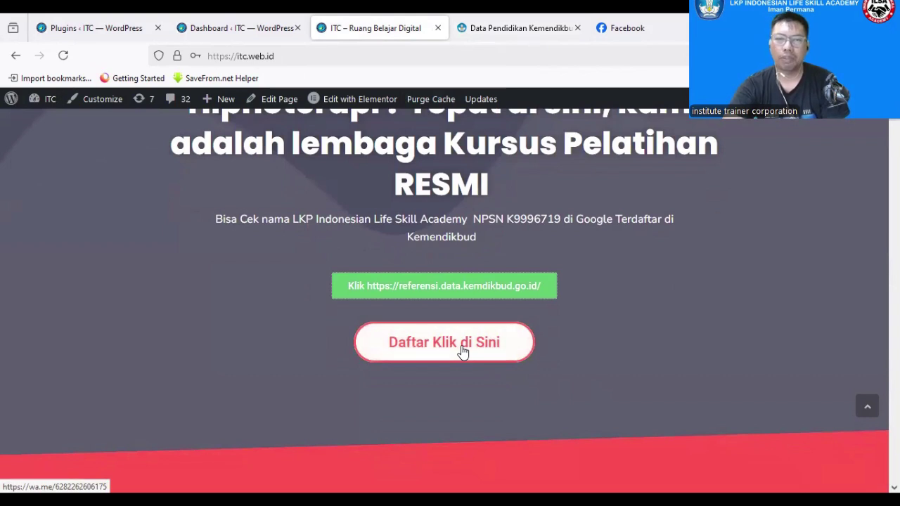
scroll(463, 351, "down", 2)
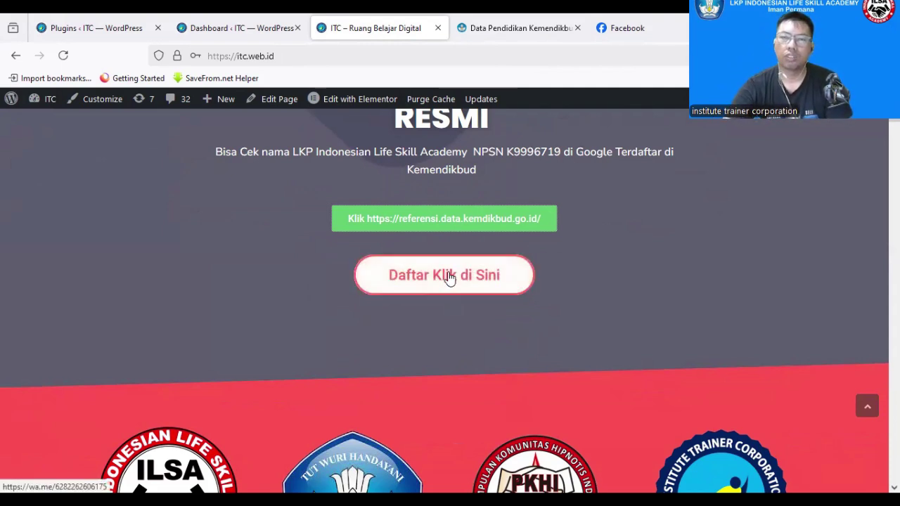
left_click(473, 279)
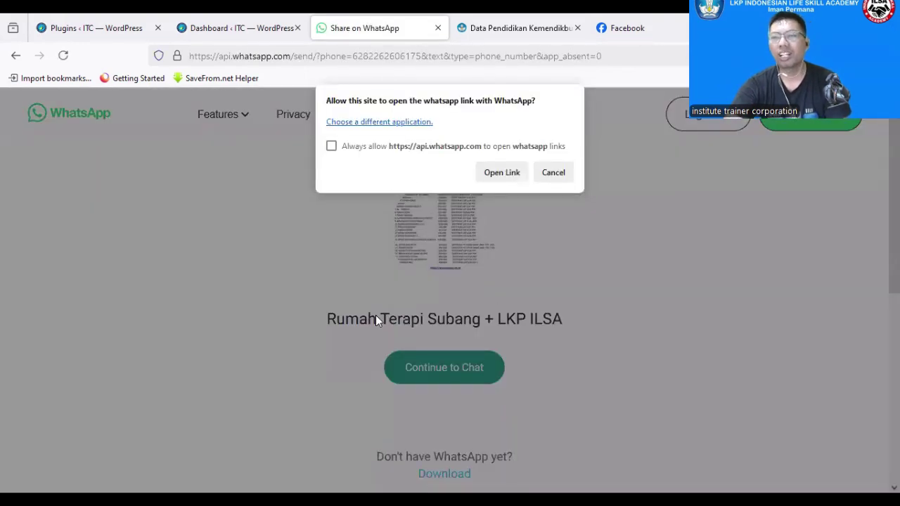
left_click(12, 59)
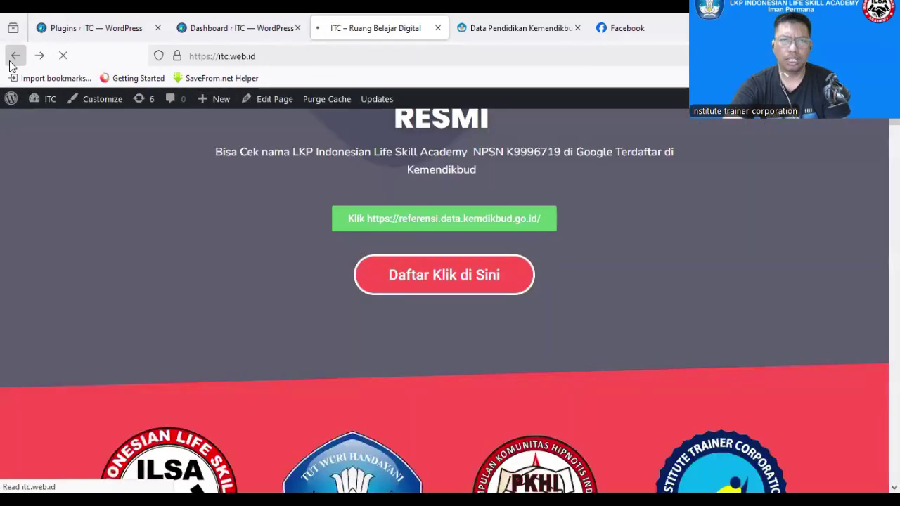
Examine the homepage's trainer, student and member statistics and the offer for converting certifications from other institutions
scroll(529, 268, "down", 5)
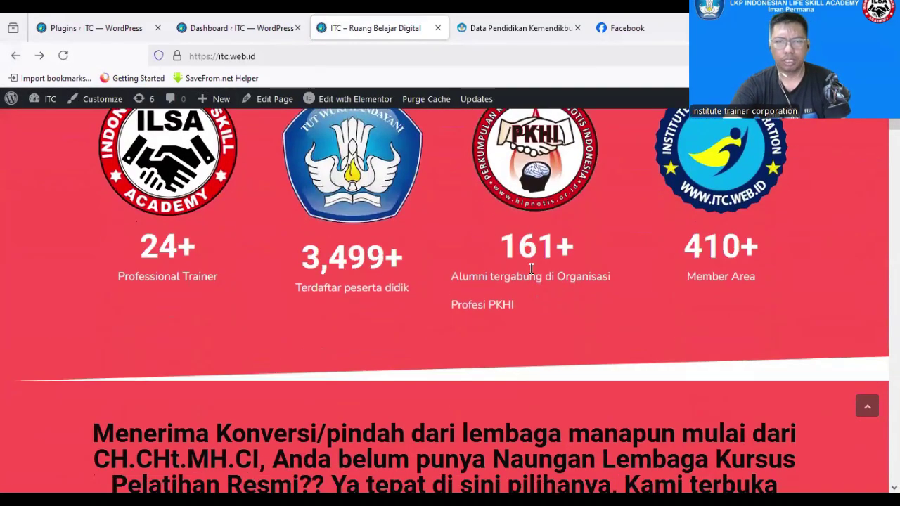
scroll(531, 269, "down", 3)
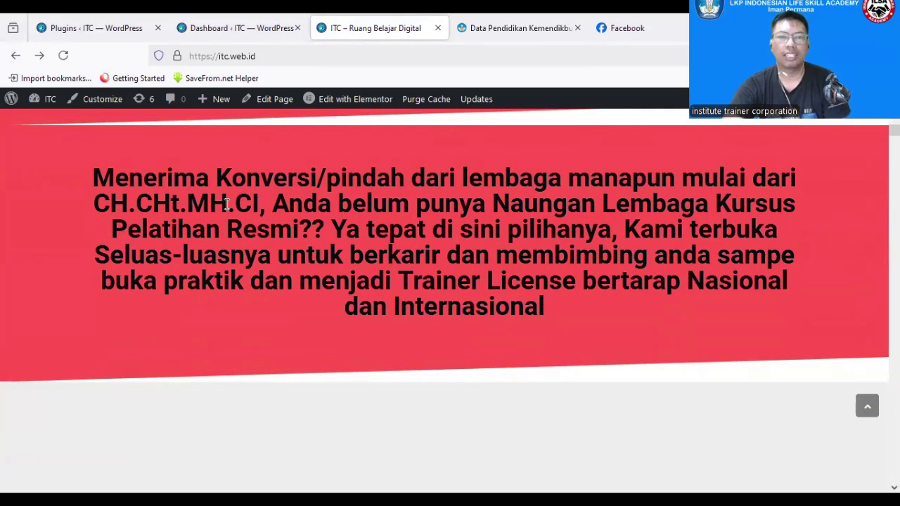
scroll(378, 288, "down", 3)
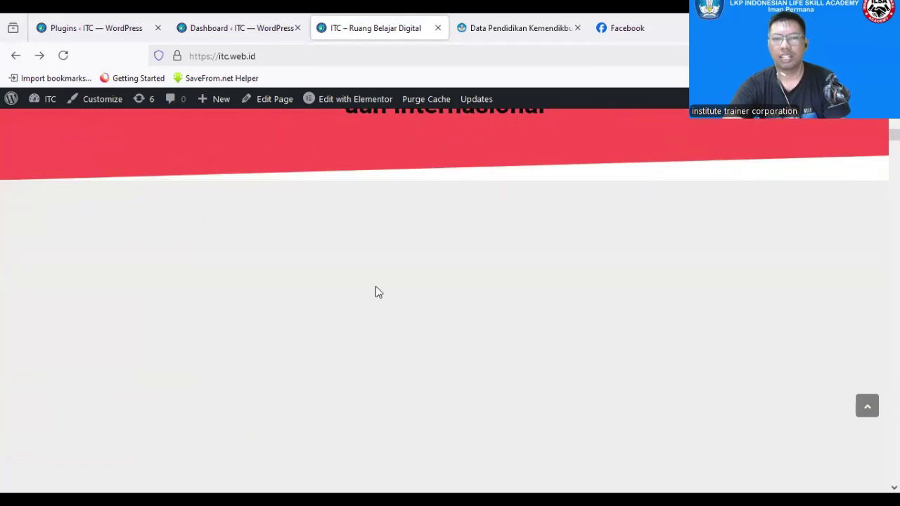
scroll(376, 287, "down", 2)
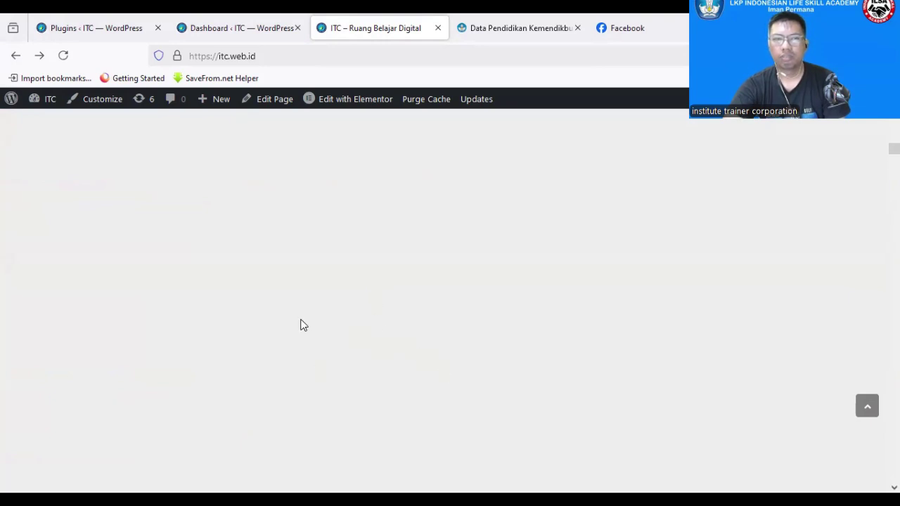
Reload the ITC homepage and look over the sections between the conversion offer and the years-of-experience heading
left_click(58, 56)
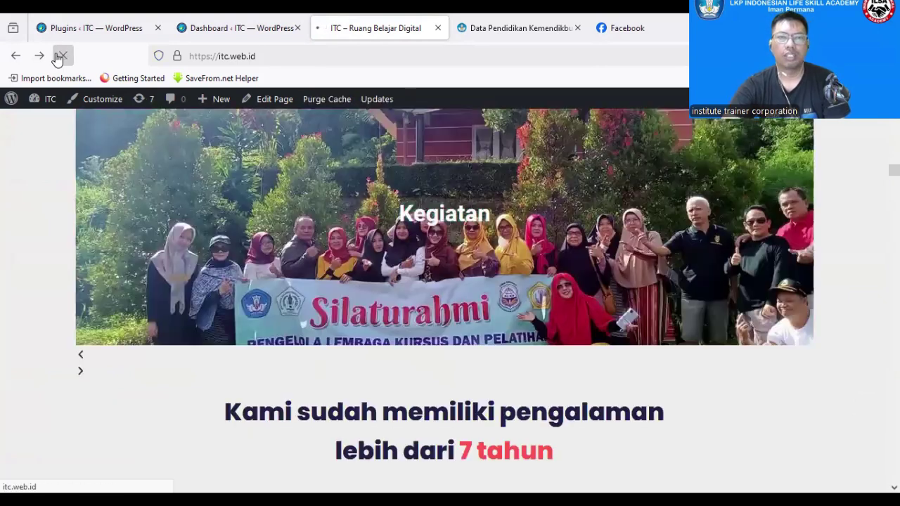
left_click(61, 55)
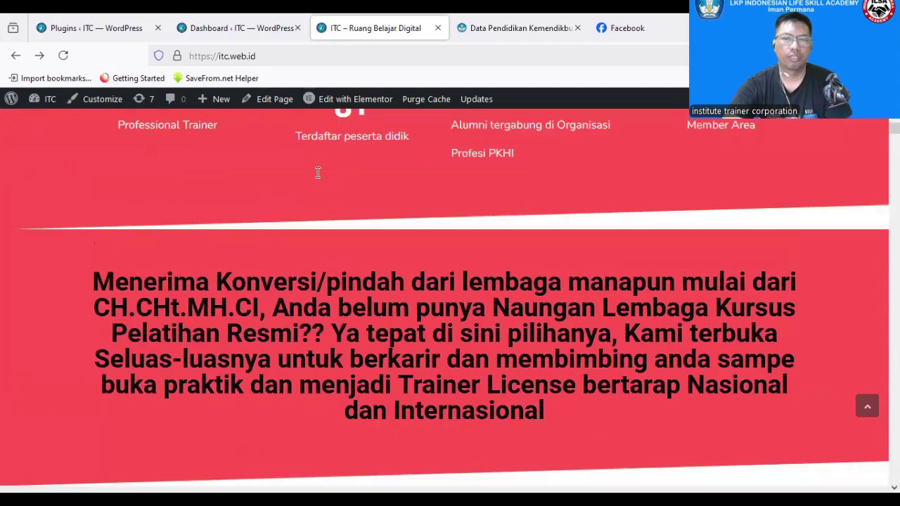
scroll(317, 190, "down", 5)
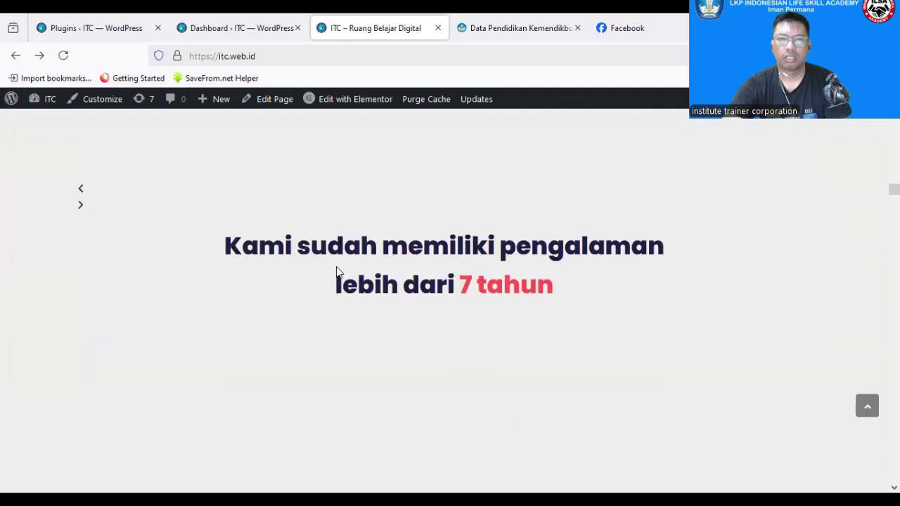
scroll(336, 267, "down", 2)
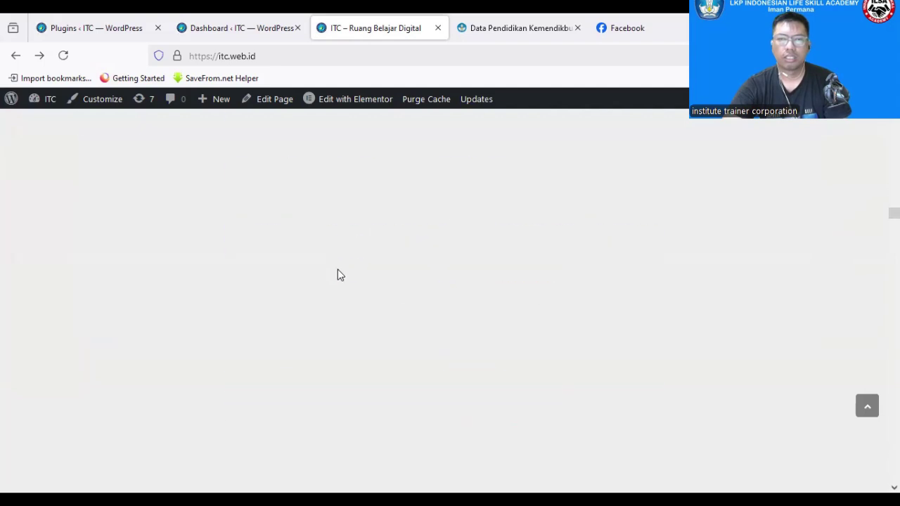
scroll(338, 275, "up", 3)
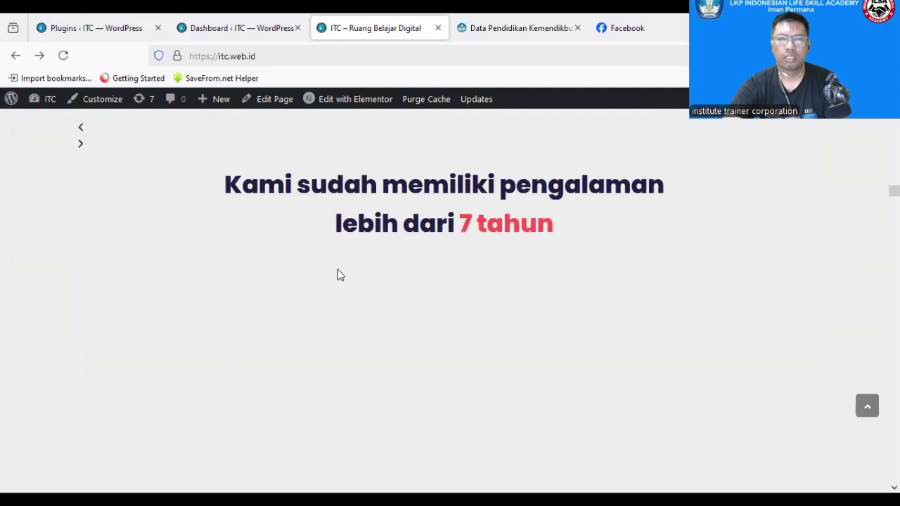
scroll(337, 275, "up", 4)
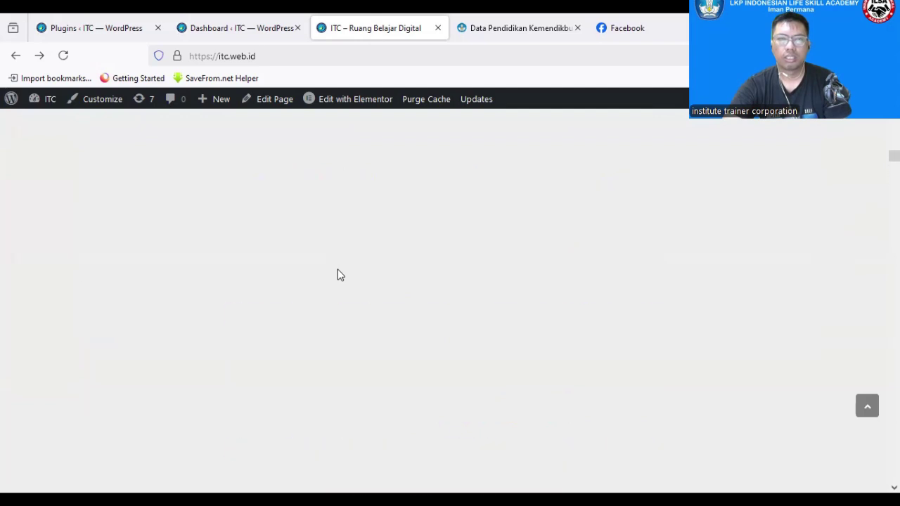
scroll(206, 151, "up", 2)
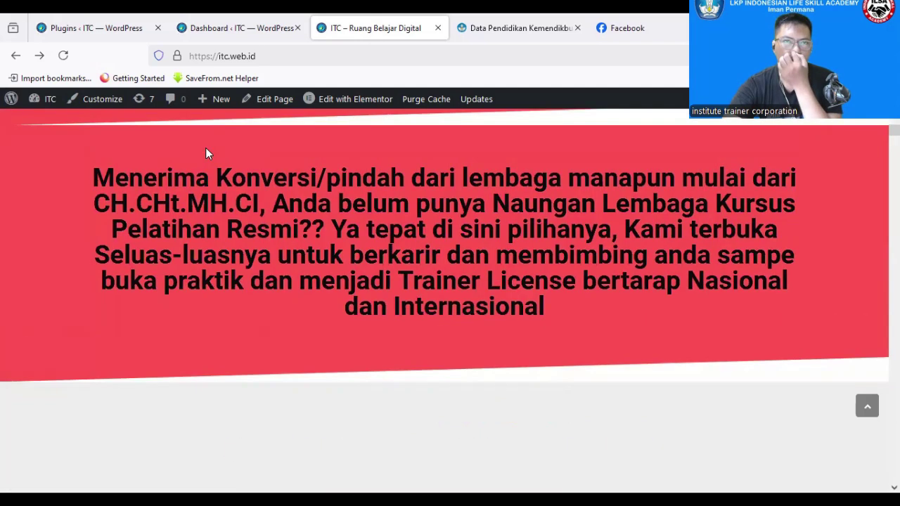
Examine the homepage's profile of the institution manager and trainer and the training photos beneath it
scroll(206, 151, "down", 5)
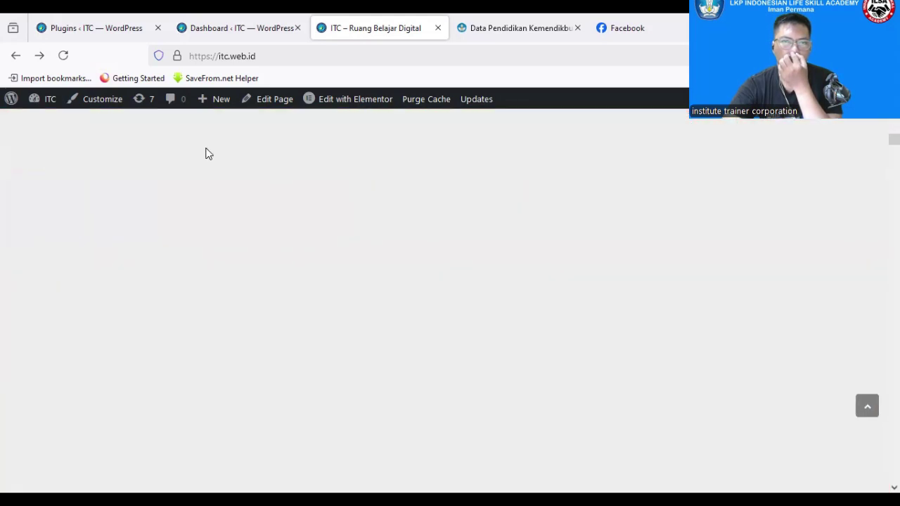
scroll(205, 152, "down", 4)
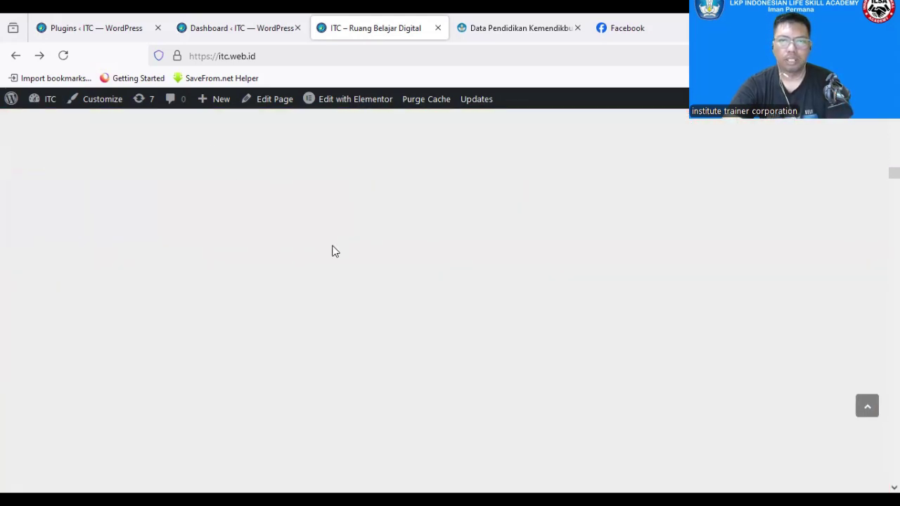
scroll(512, 346, "down", 4)
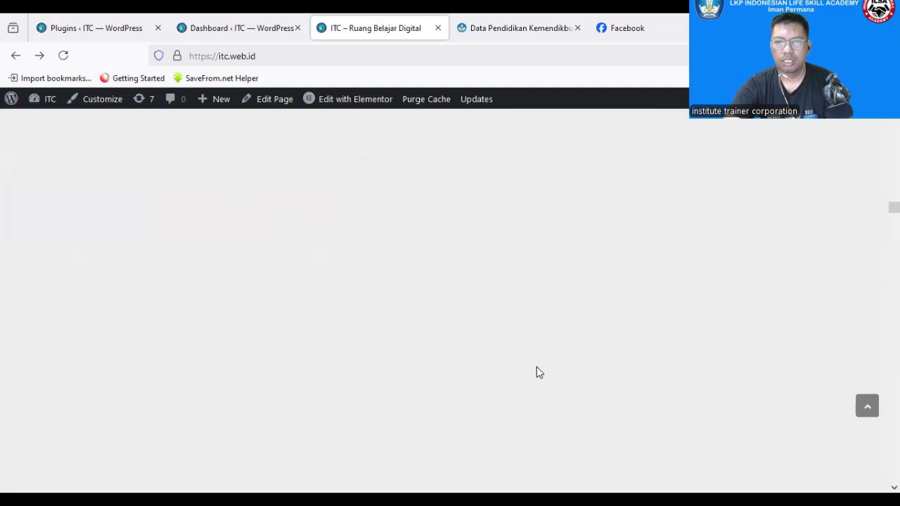
scroll(543, 370, "down", 4)
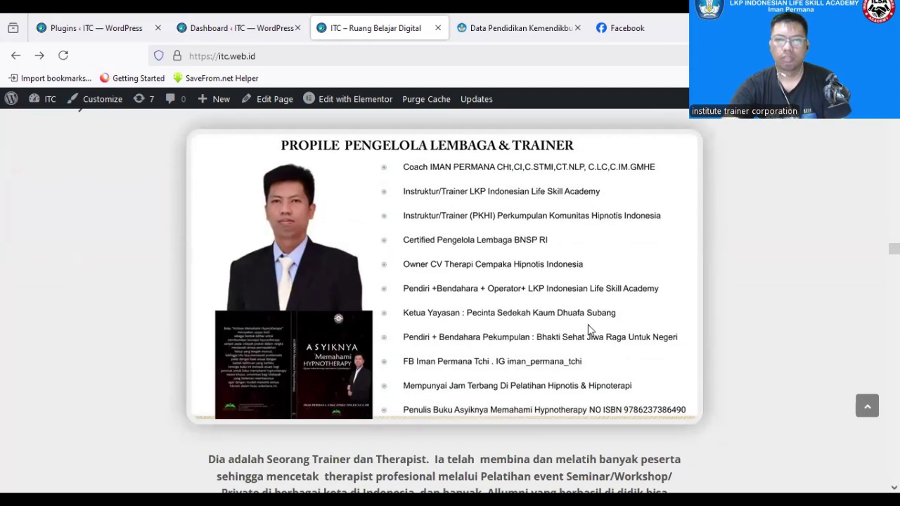
scroll(653, 318, "down", 5)
scroll(658, 320, "down", 3)
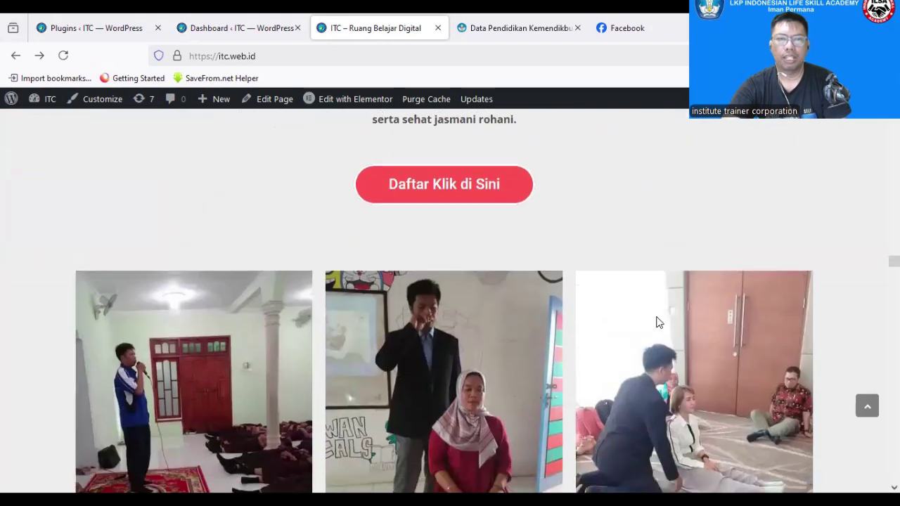
scroll(552, 302, "up", 2)
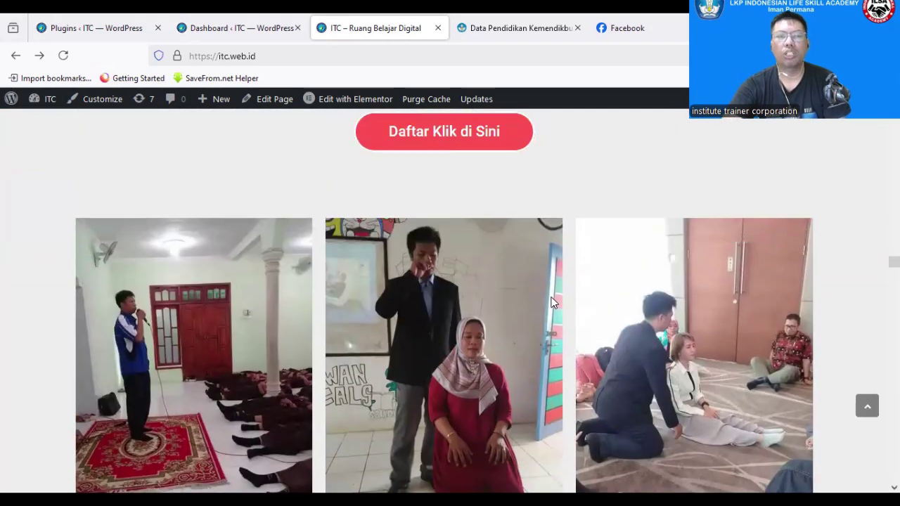
Examine the homepage's reasons for training at LKP ILSA, focusing on institution legality, operating permit and member area
scroll(615, 332, "down", 6)
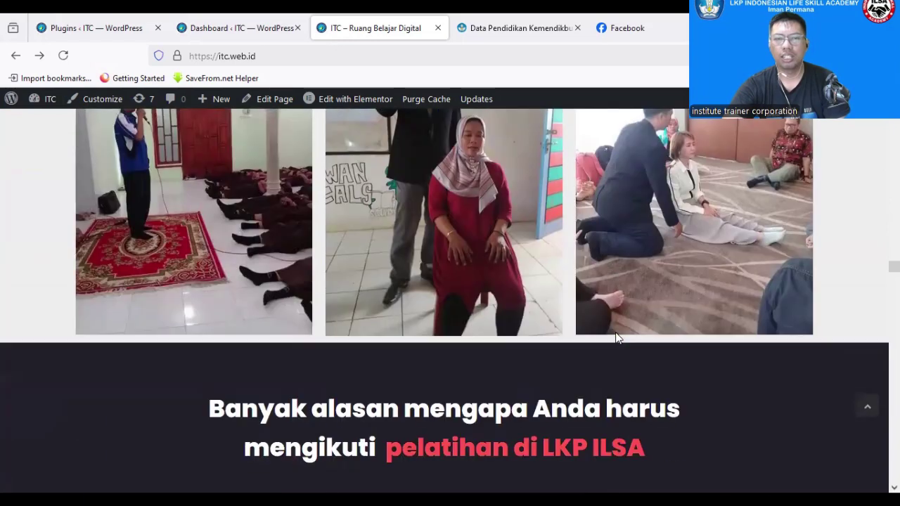
scroll(616, 331, "down", 2)
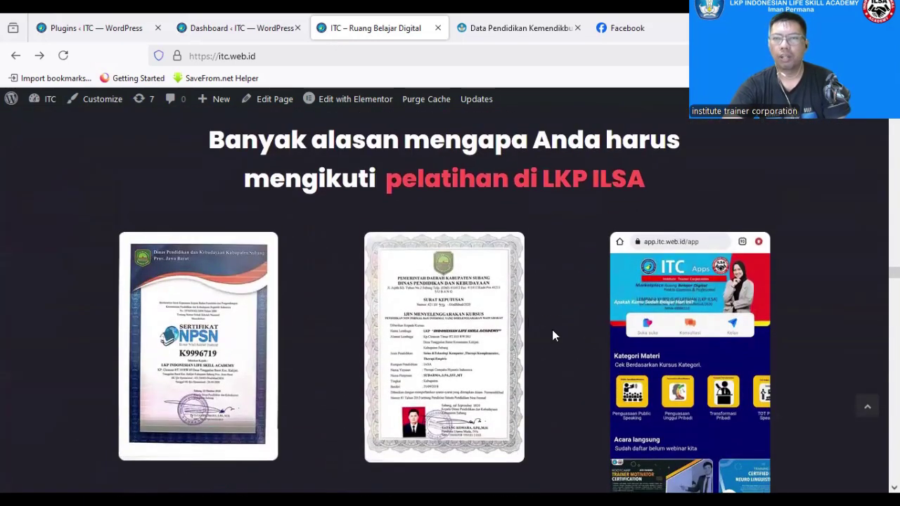
scroll(555, 322, "down", 3)
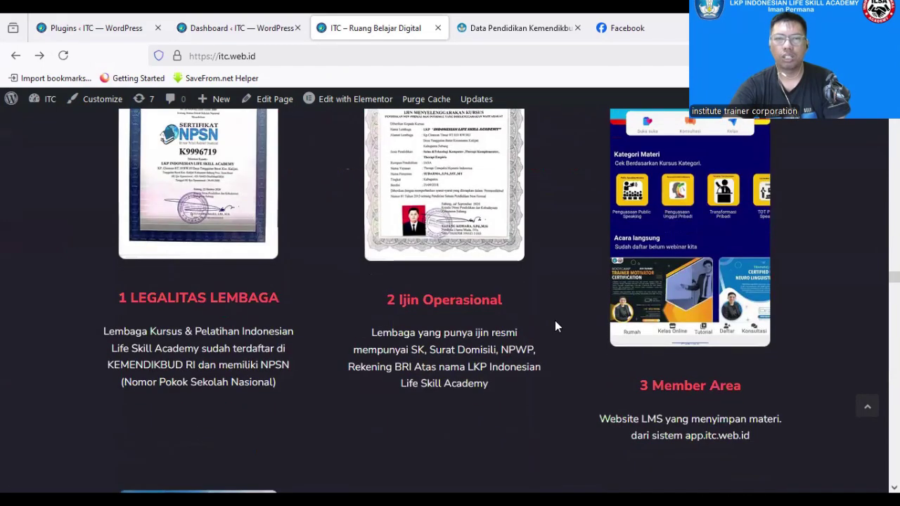
scroll(503, 313, "up", 2)
scroll(510, 313, "down", 6)
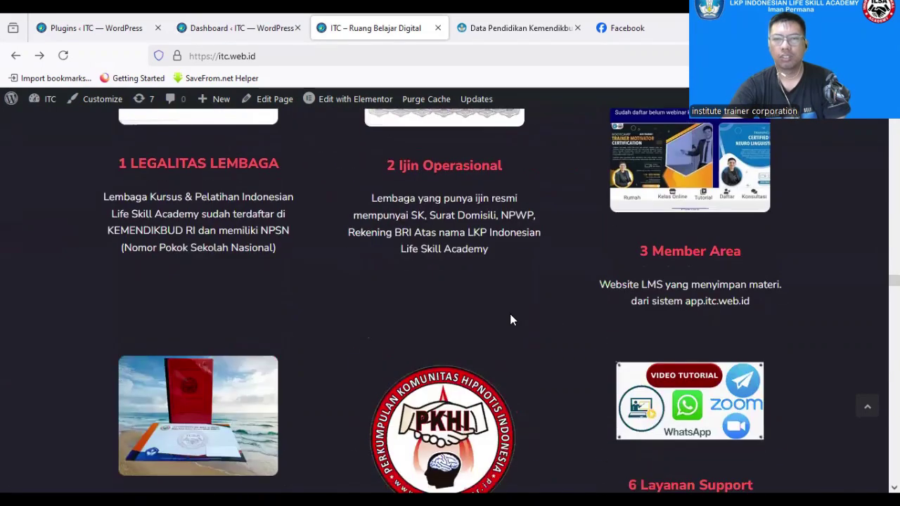
scroll(511, 320, "up", 3)
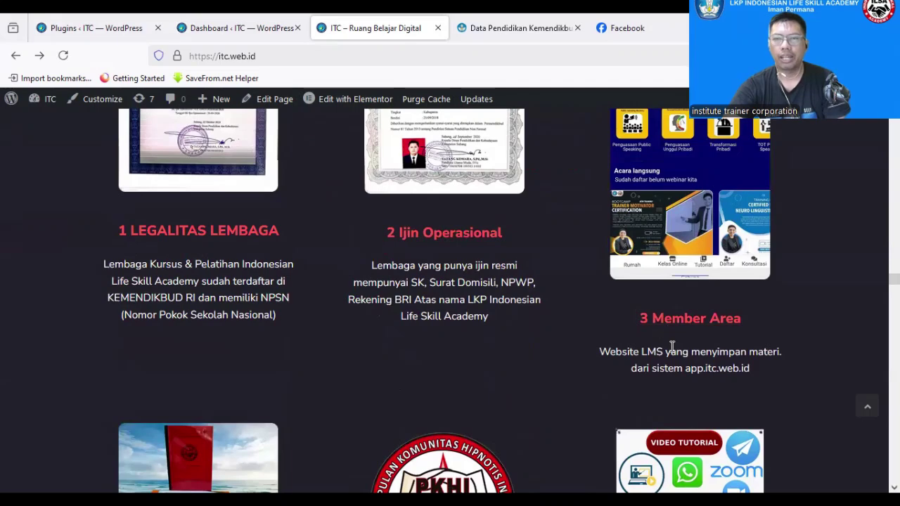
scroll(703, 344, "up", 2)
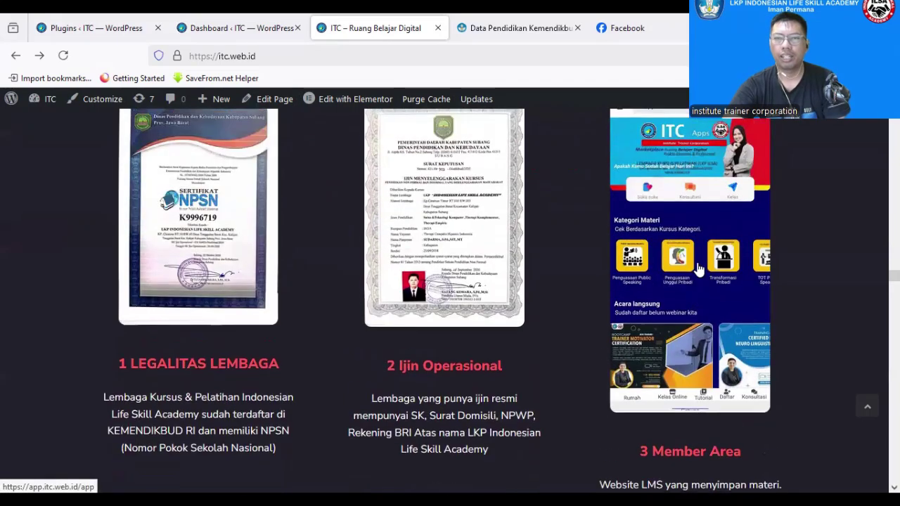
Examine the homepage's remaining training benefits: module and video tutorial, joining the PKHI professional organisation, and support service
scroll(700, 271, "down", 3)
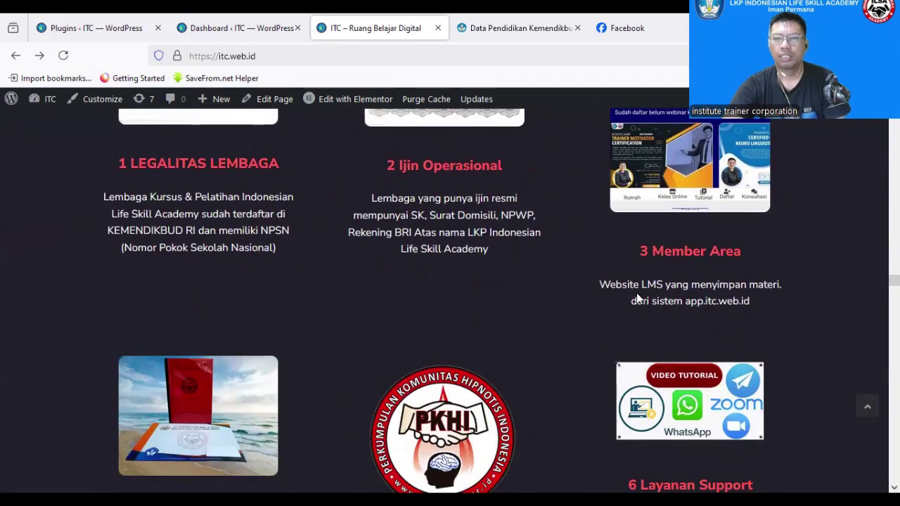
scroll(561, 302, "down", 3)
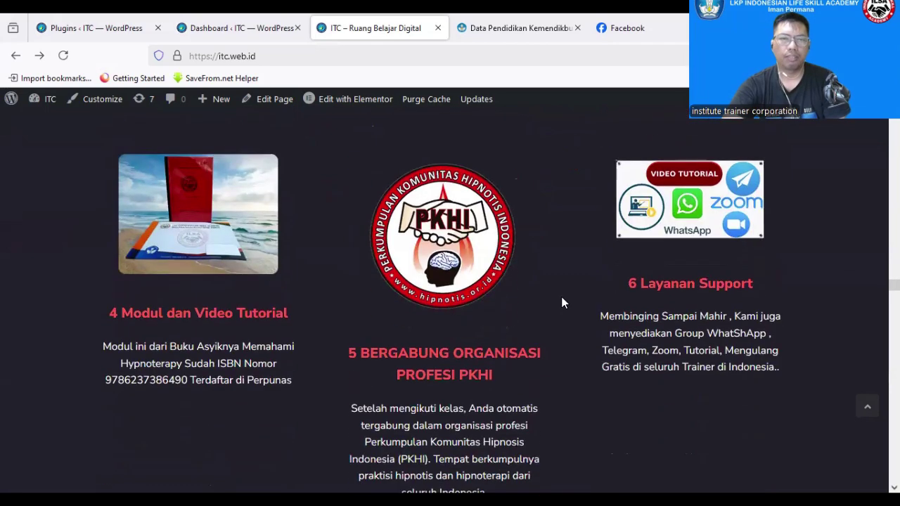
scroll(493, 285, "down", 2)
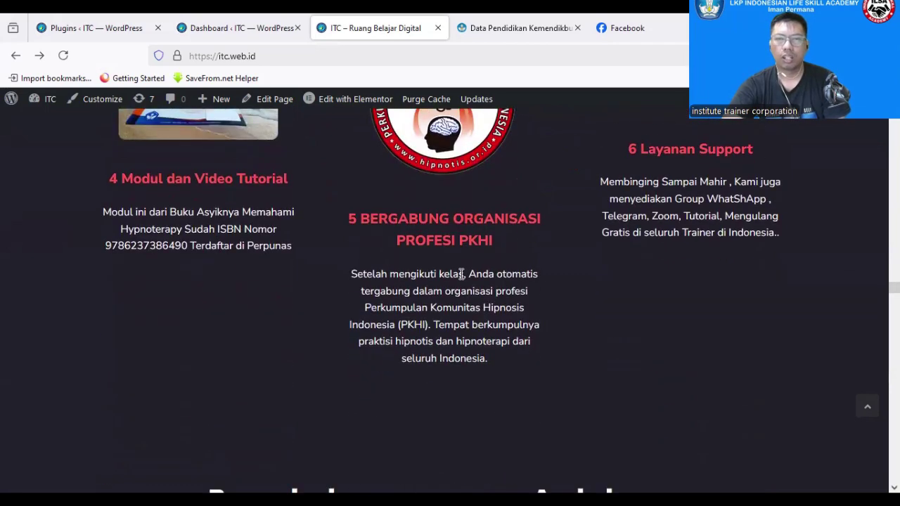
scroll(471, 268, "up", 2)
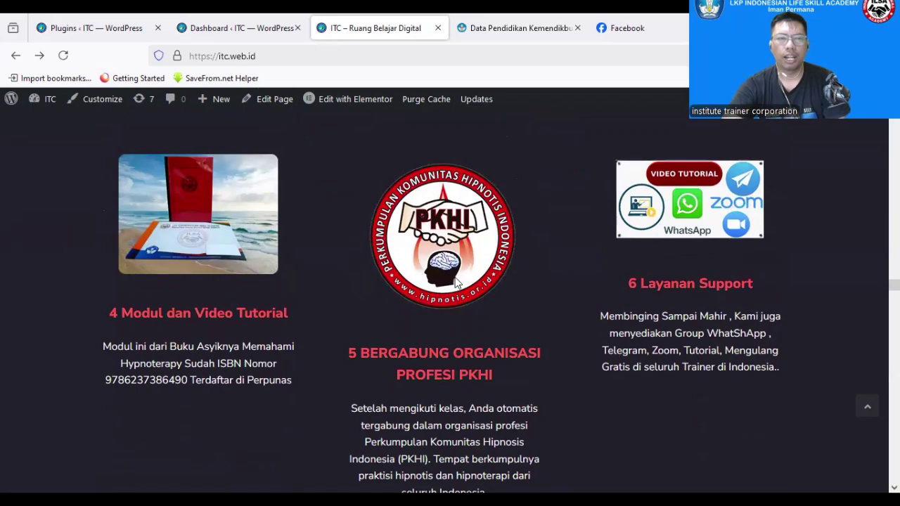
Look over the official L1 to L4 hypnosis certificates and the LKP ILSA and PKHI membership cards
scroll(614, 301, "down", 10)
scroll(621, 317, "down", 1)
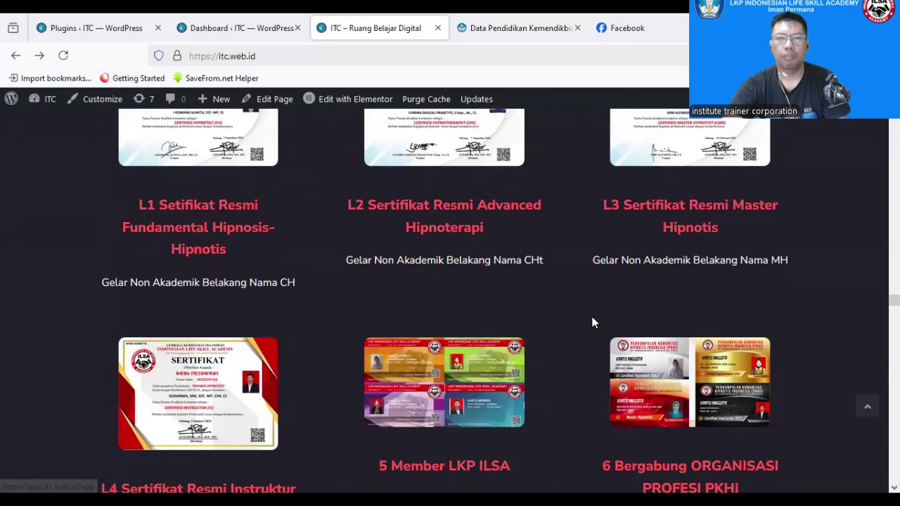
scroll(566, 339, "down", 10)
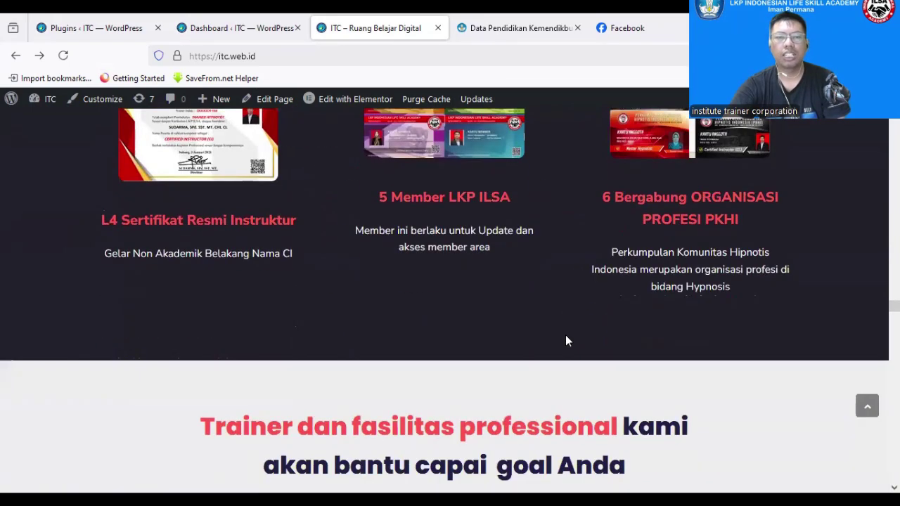
View the training demo video section, its registration button and the alumni photo collage
scroll(566, 341, "down", 1)
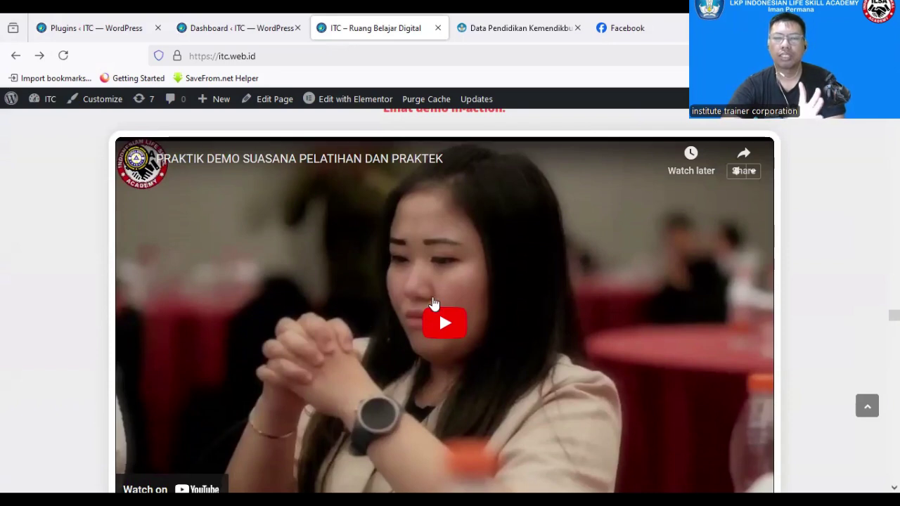
scroll(469, 307, "down", 7)
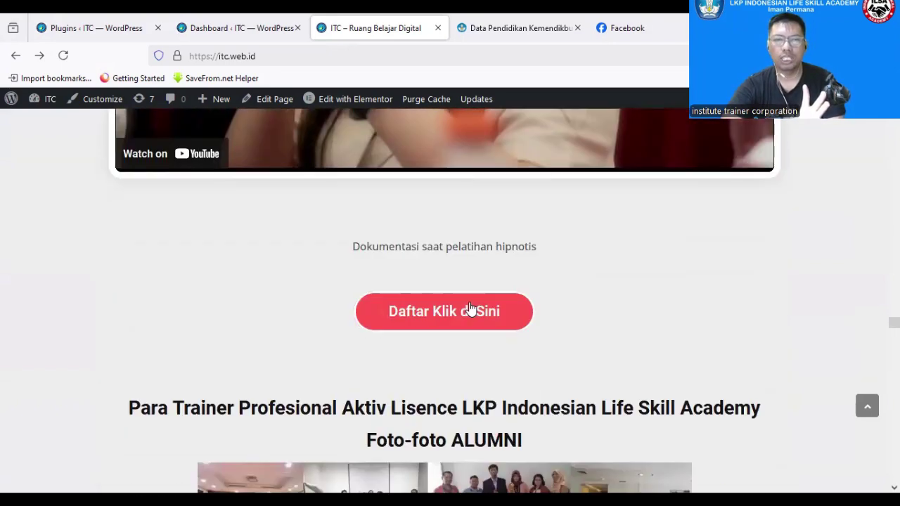
scroll(470, 308, "down", 3)
scroll(454, 313, "down", 3)
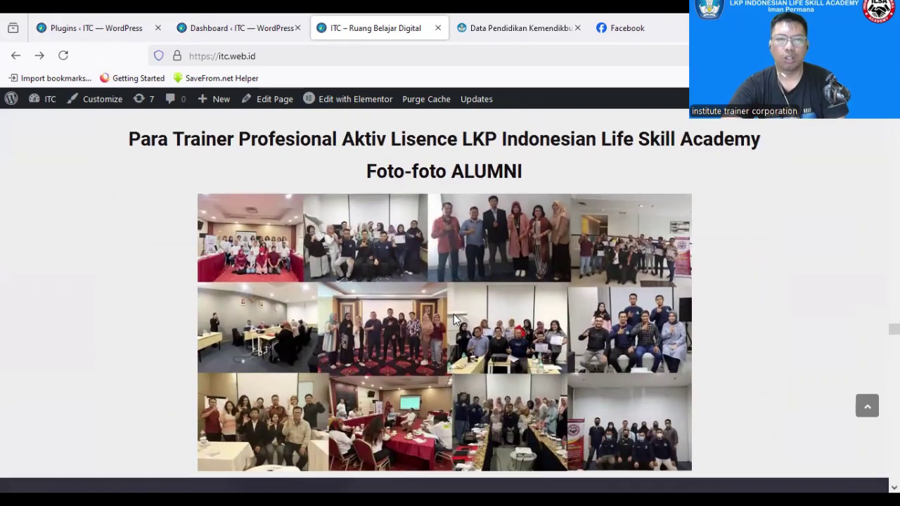
Read the list of hypnosis training topics and the numbered reasons for choosing LKP ILSA
scroll(454, 313, "down", 5)
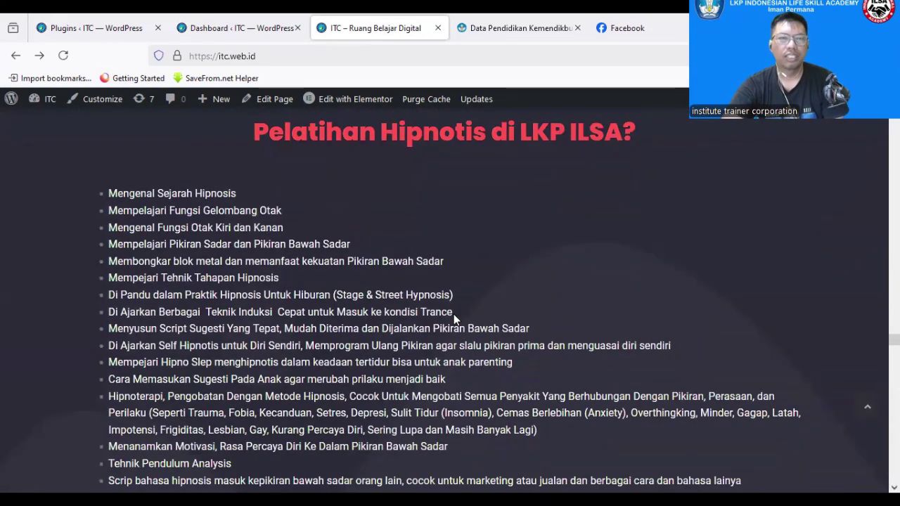
scroll(455, 214, "up", 1)
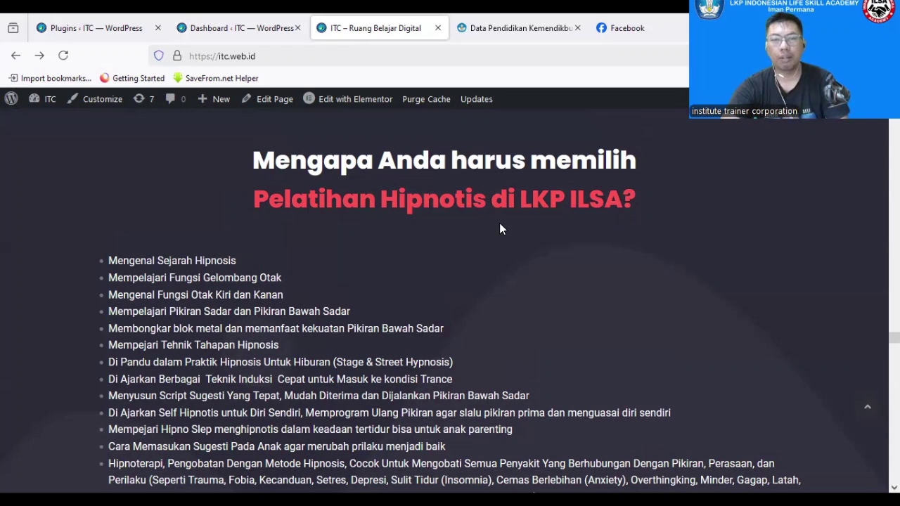
scroll(500, 228, "down", 8)
scroll(500, 232, "down", 2)
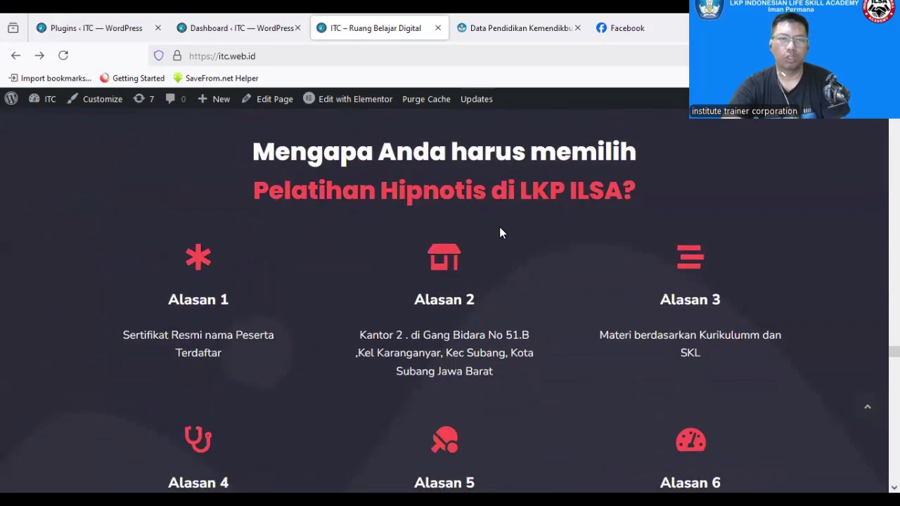
Examine the section on LKP ILSA's registration on the Kemendikbud RI website, including the Data Referensi screenshot
scroll(501, 233, "down", 6)
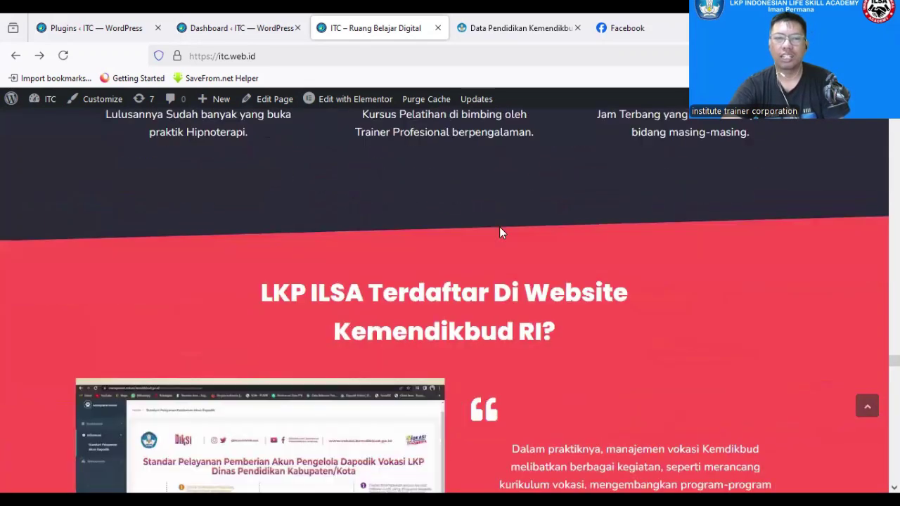
scroll(500, 233, "down", 2)
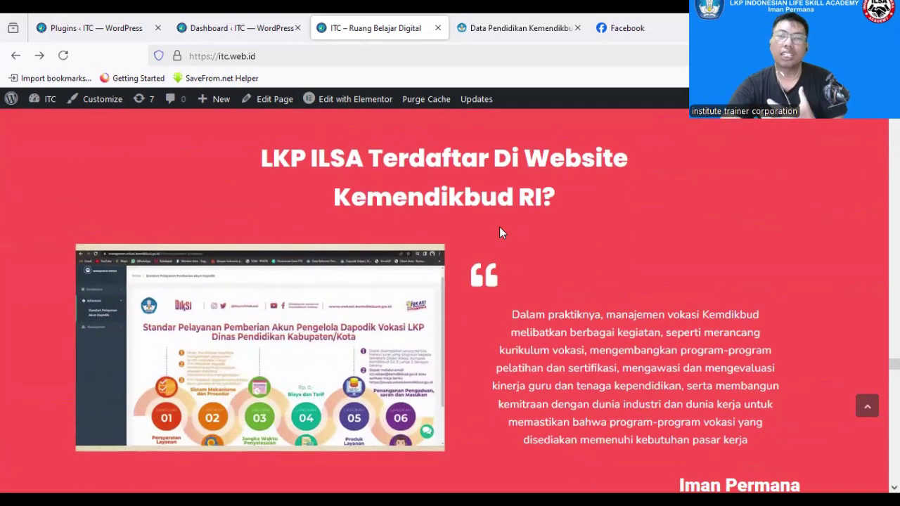
scroll(501, 233, "down", 8)
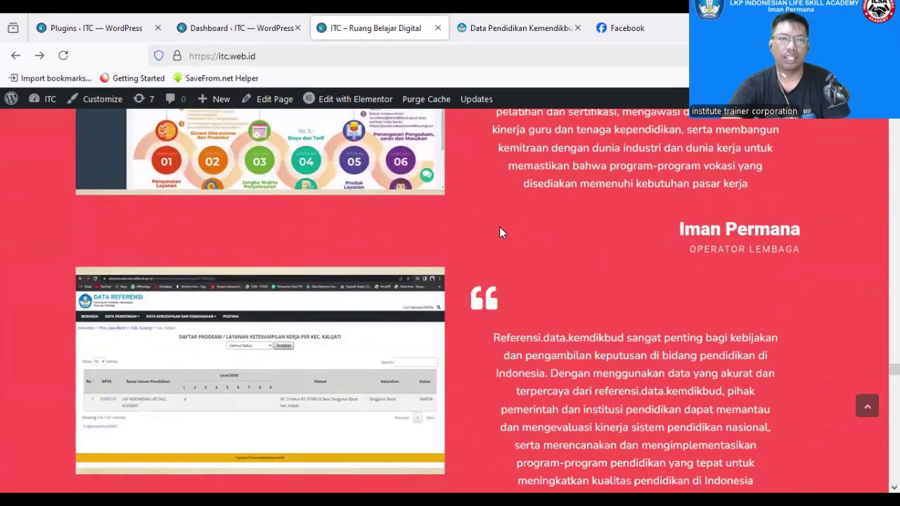
Read the testimonials from past course participants with their photos
scroll(500, 233, "down", 7)
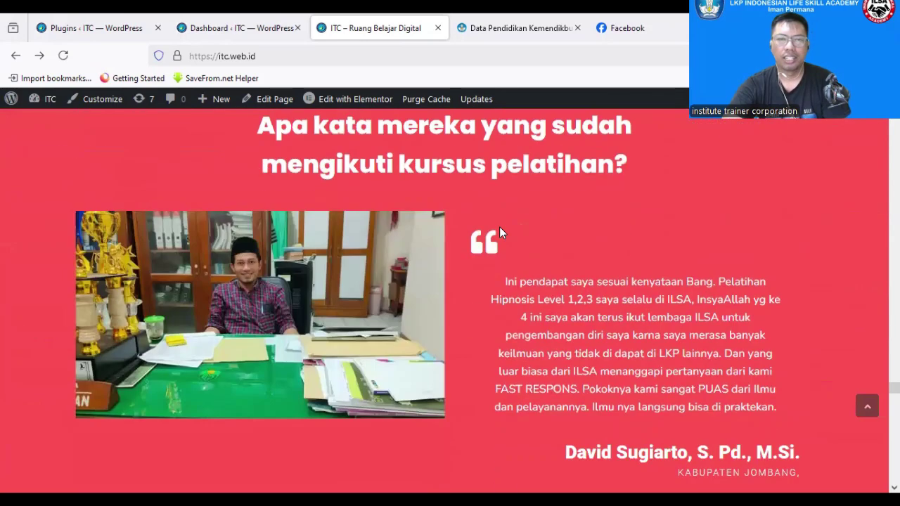
scroll(501, 233, "down", 2)
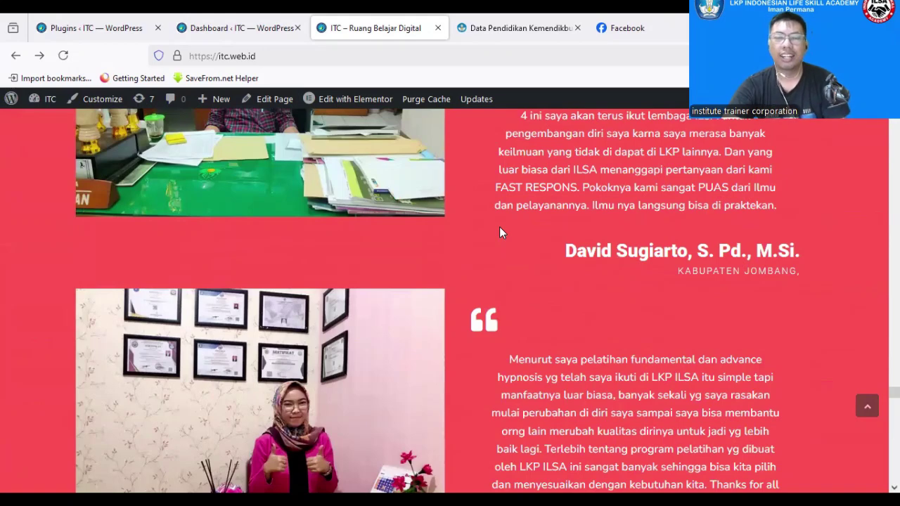
scroll(500, 228, "up", 2)
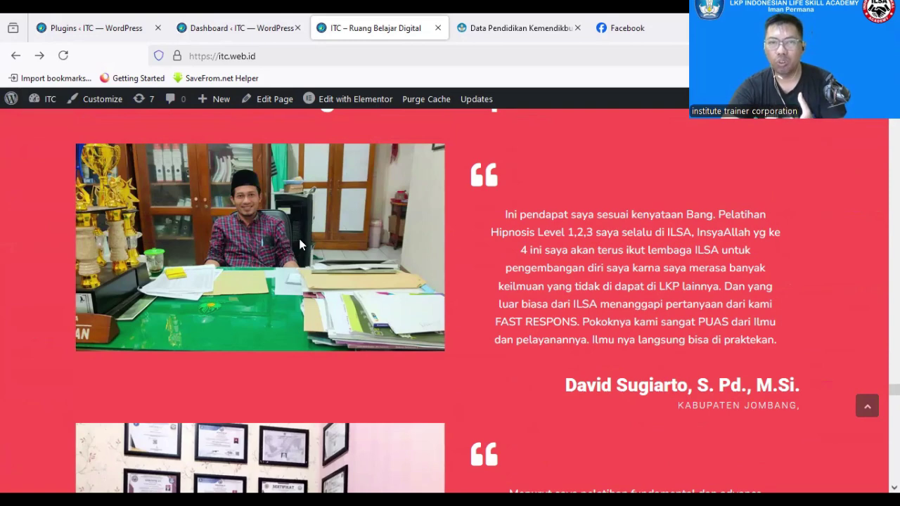
scroll(299, 244, "down", 1)
scroll(299, 244, "up", 2)
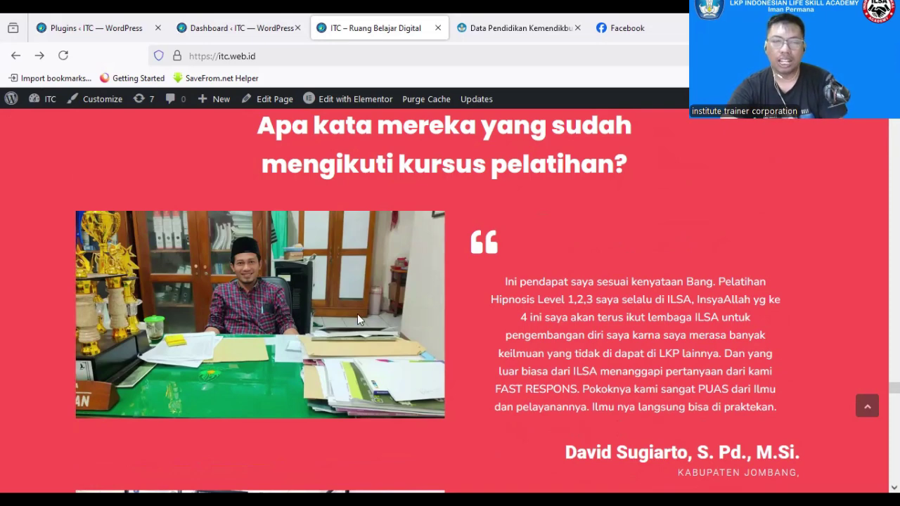
scroll(347, 306, "down", 5)
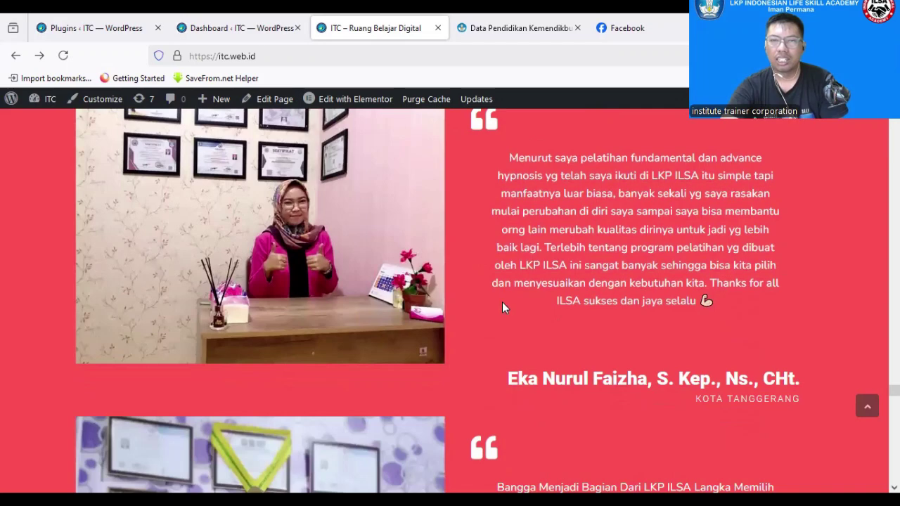
scroll(481, 302, "up", 1)
scroll(407, 298, "down", 5)
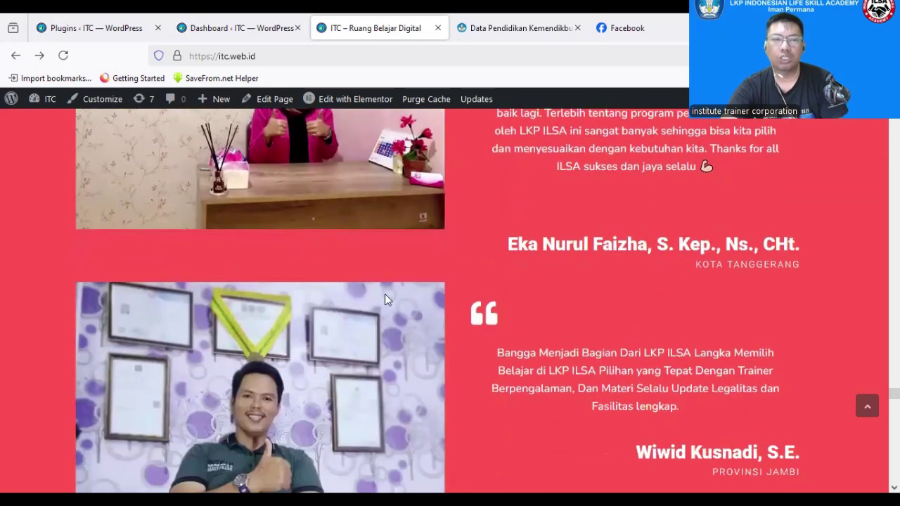
Examine the transaction proof section with its participant chat screenshots and bank transfer receipts
scroll(354, 309, "down", 5)
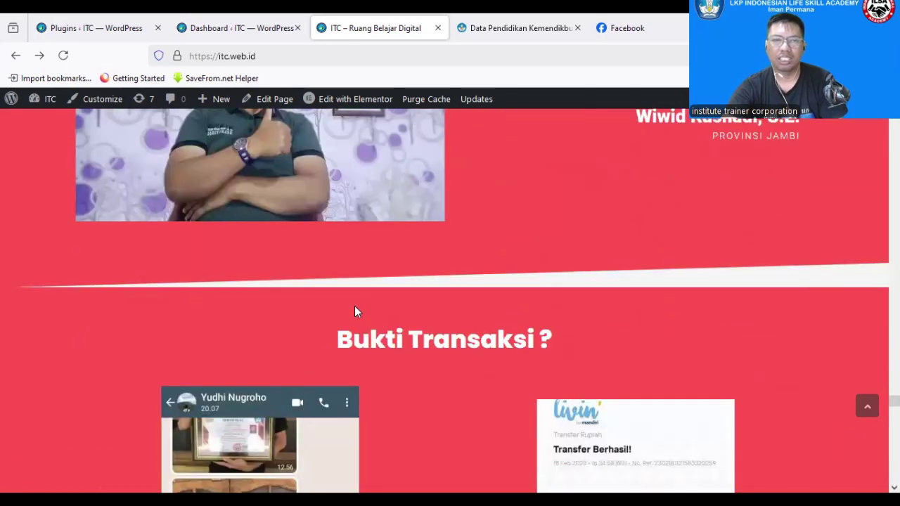
scroll(355, 306, "down", 3)
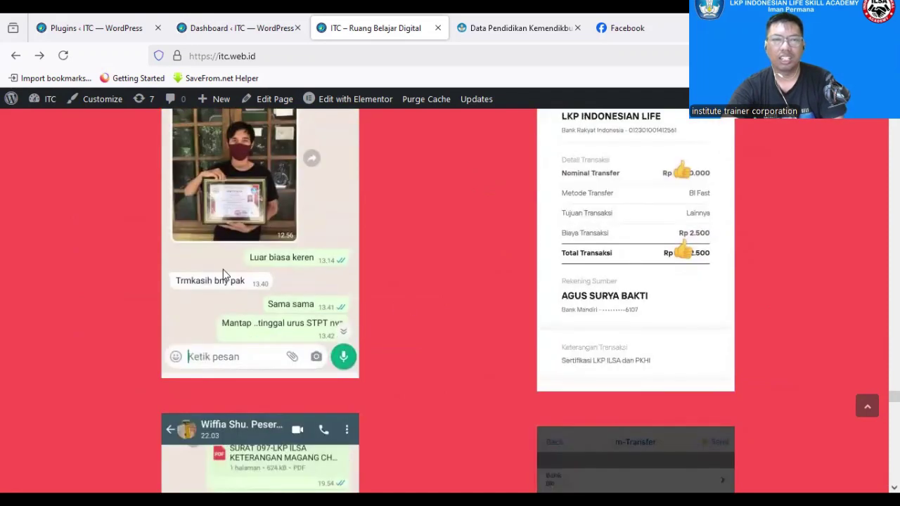
scroll(253, 246, "up", 2)
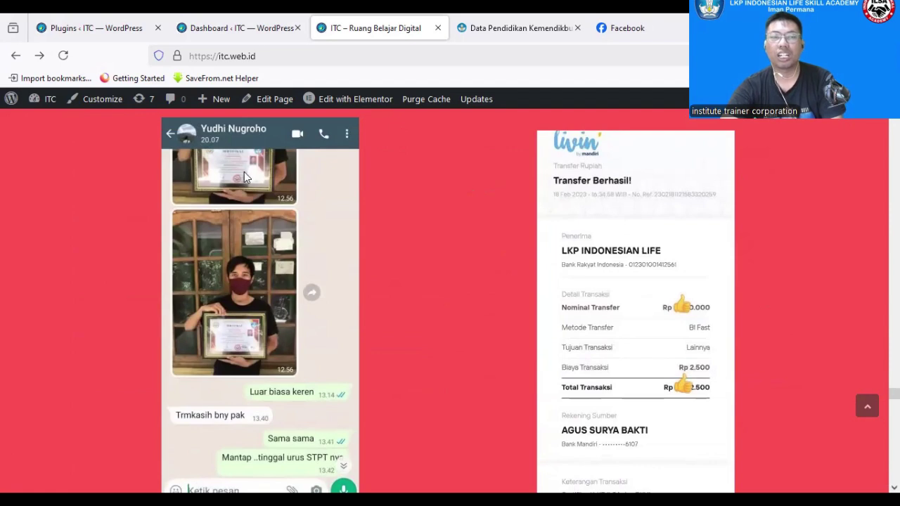
scroll(268, 271, "down", 1)
scroll(268, 267, "down", 3)
scroll(615, 240, "up", 2)
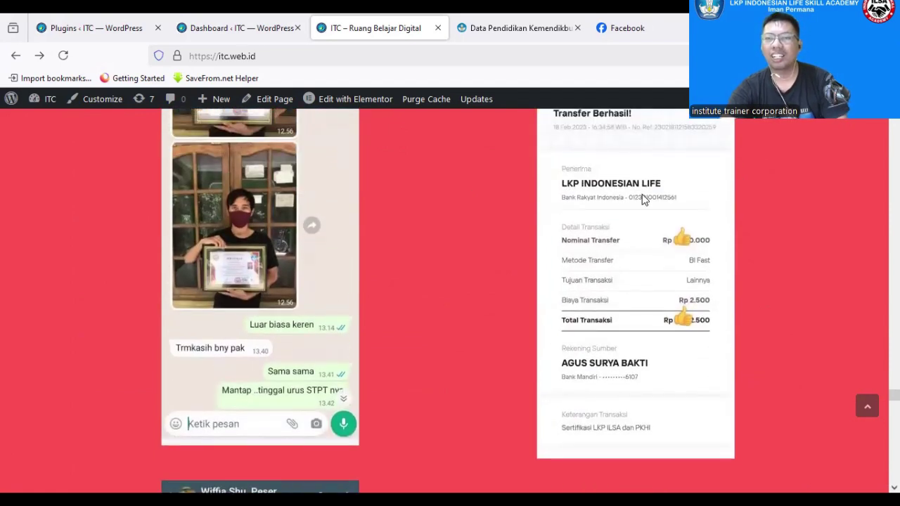
scroll(493, 267, "down", 8)
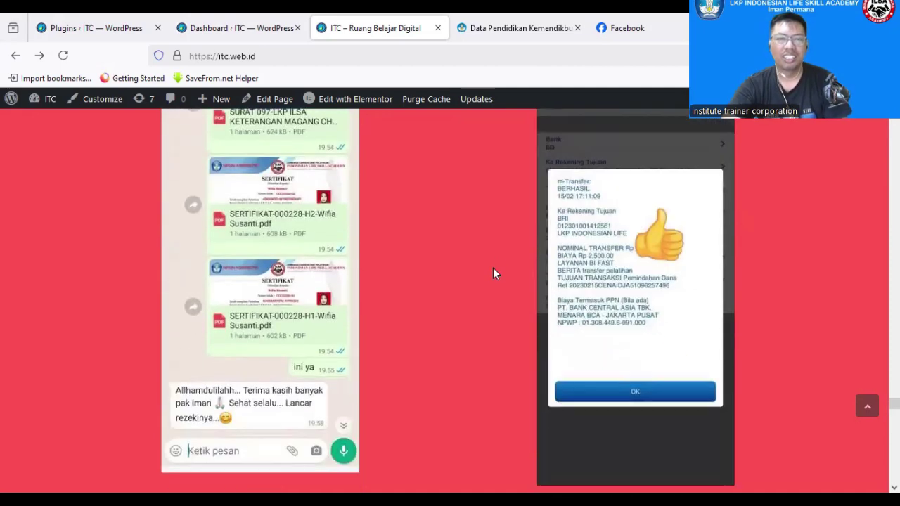
scroll(493, 273, "down", 10)
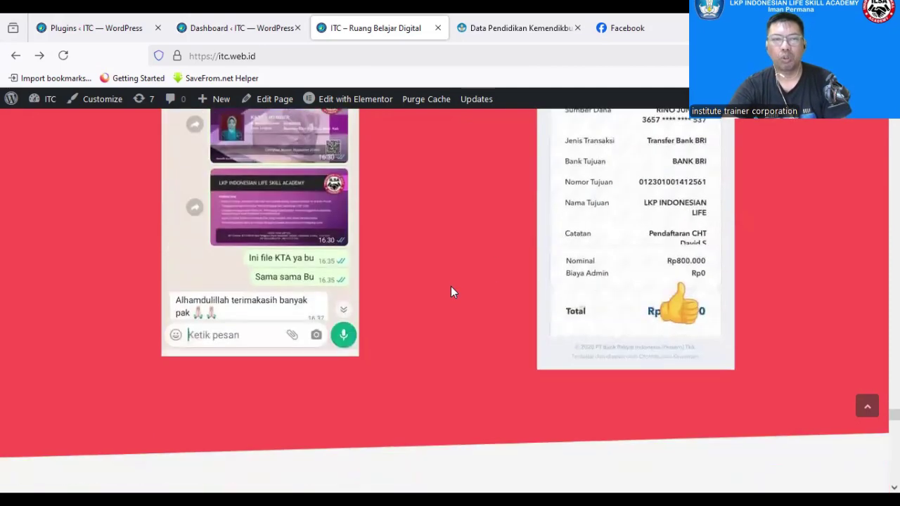
Examine the L1 to L4 course packages and the bank transfer details for training registration
scroll(453, 292, "down", 3)
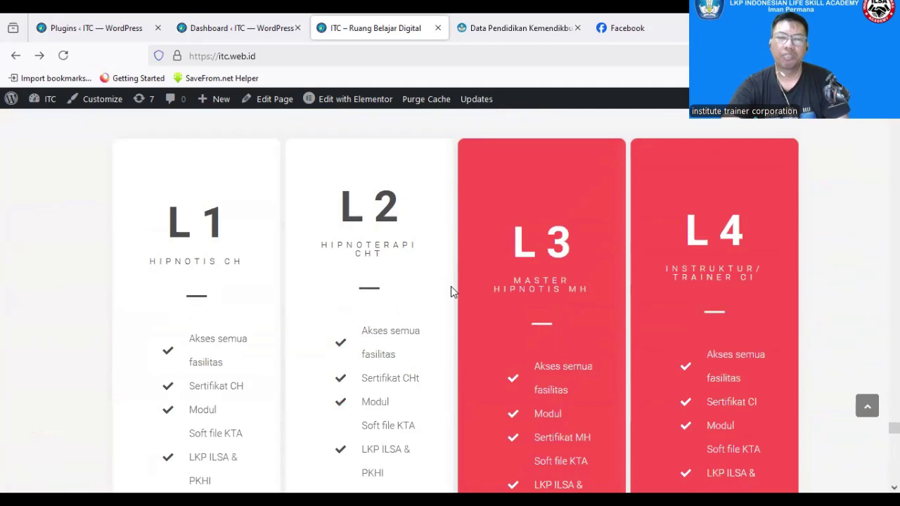
scroll(451, 286, "down", 8)
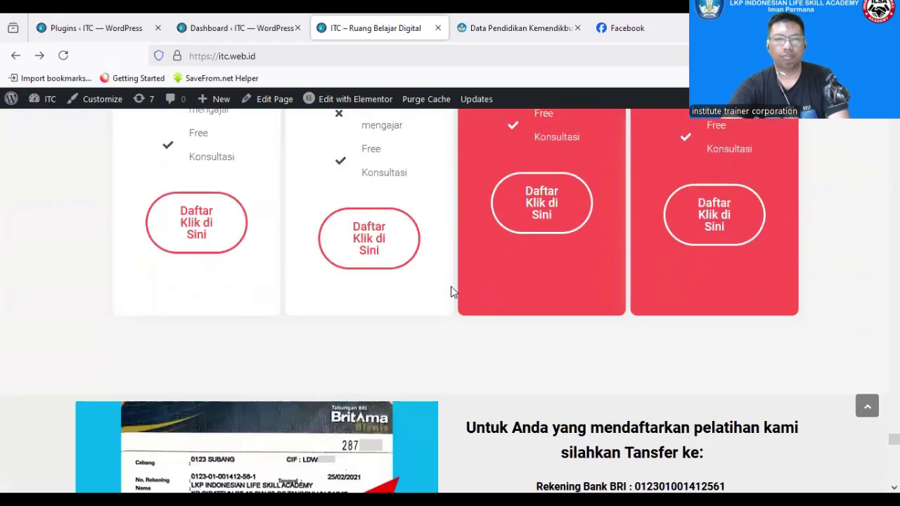
scroll(452, 291, "down", 2)
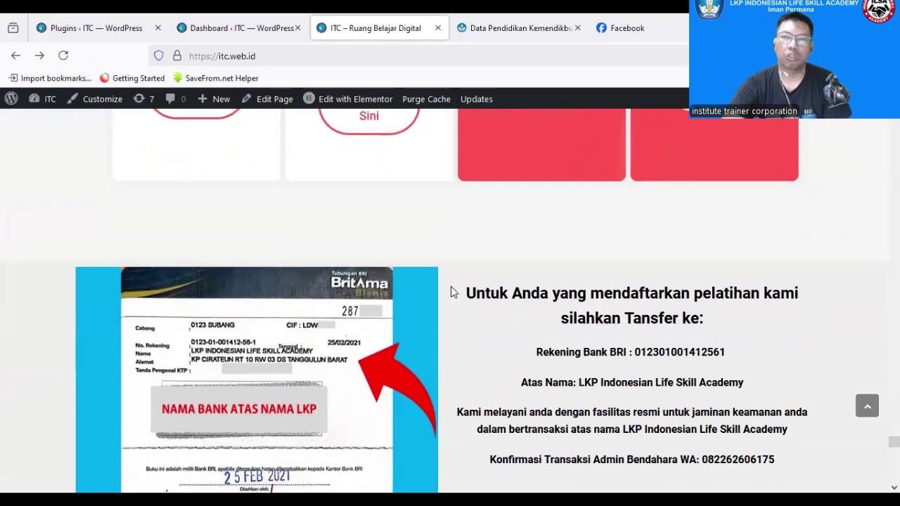
scroll(451, 286, "down", 5)
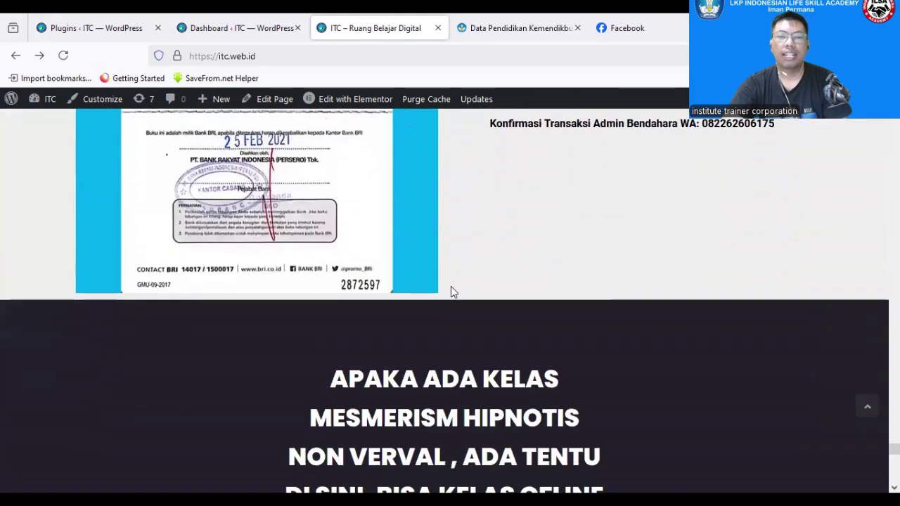
scroll(451, 286, "up", 3)
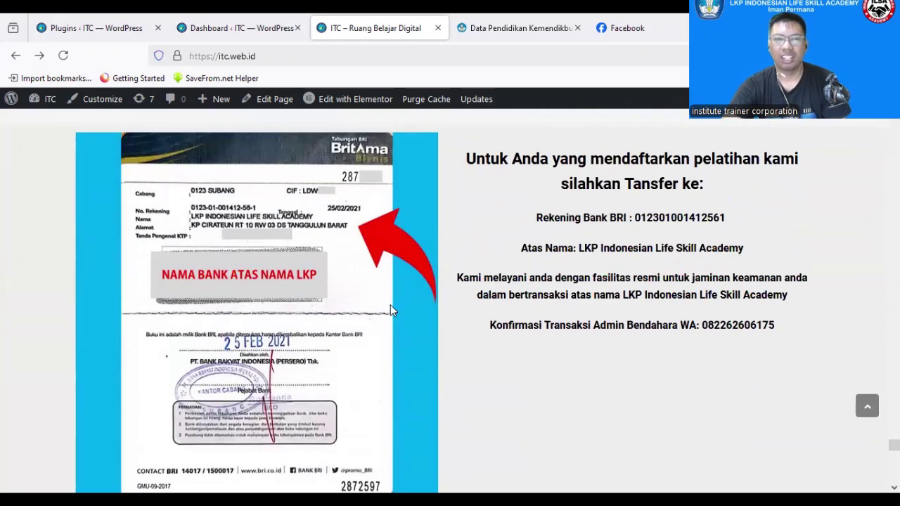
Go past the mesmerism class questions to the FAQ and expand the answer to "Cara daftarnya seperti apa?"
scroll(390, 304, "down", 4)
scroll(392, 306, "down", 6)
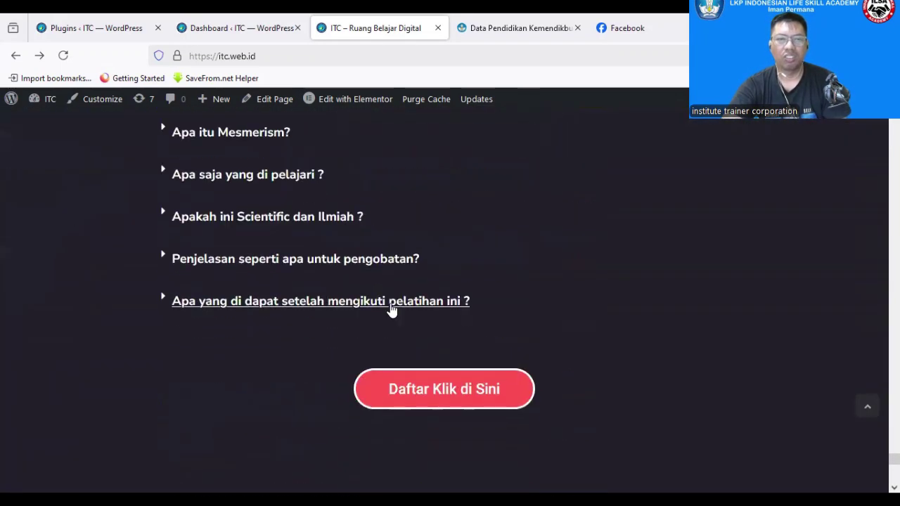
scroll(442, 344, "down", 3)
scroll(439, 337, "down", 3)
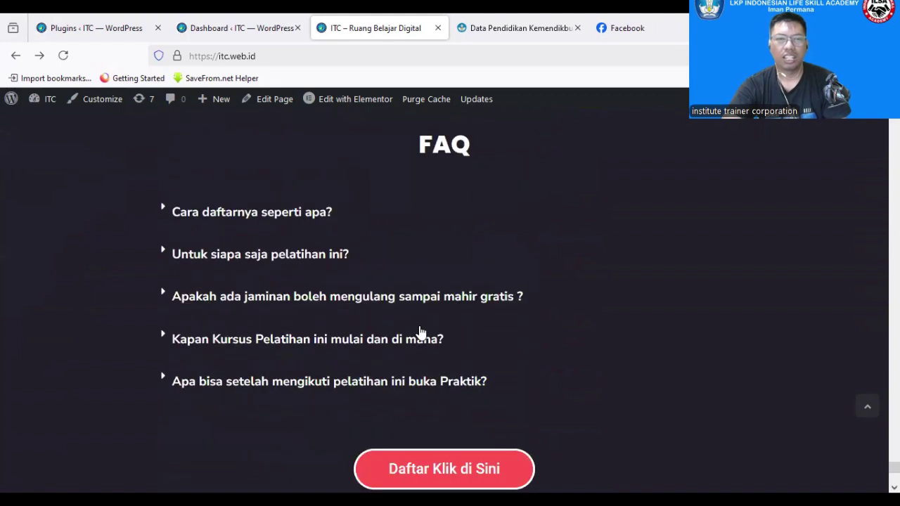
left_click(166, 216)
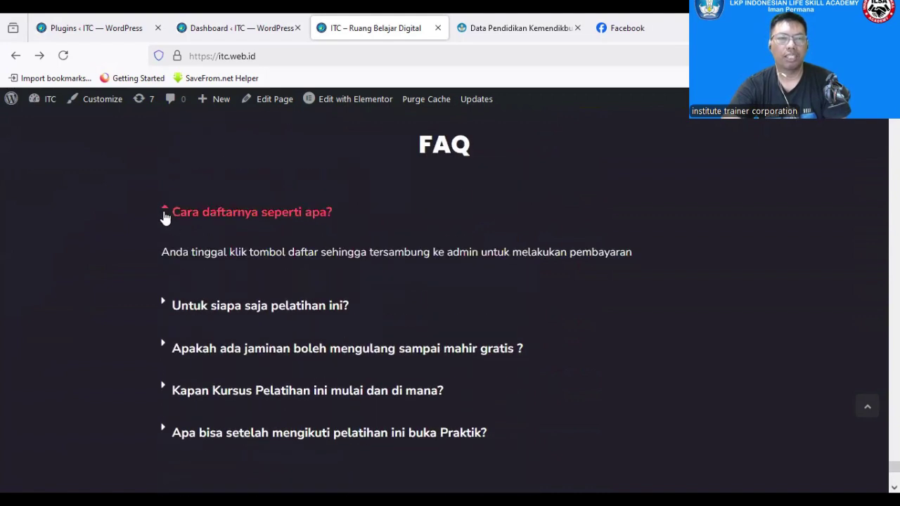
Expand the FAQ answer to "Untuk siapa saja pelatihan ini?" and read the company registration details below the FAQ
left_click(170, 307)
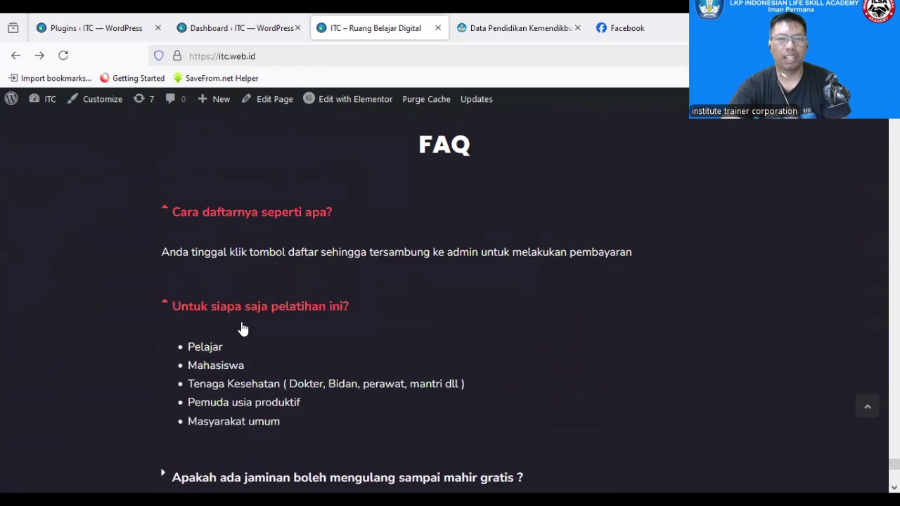
scroll(419, 247, "up", 2)
scroll(421, 234, "down", 10)
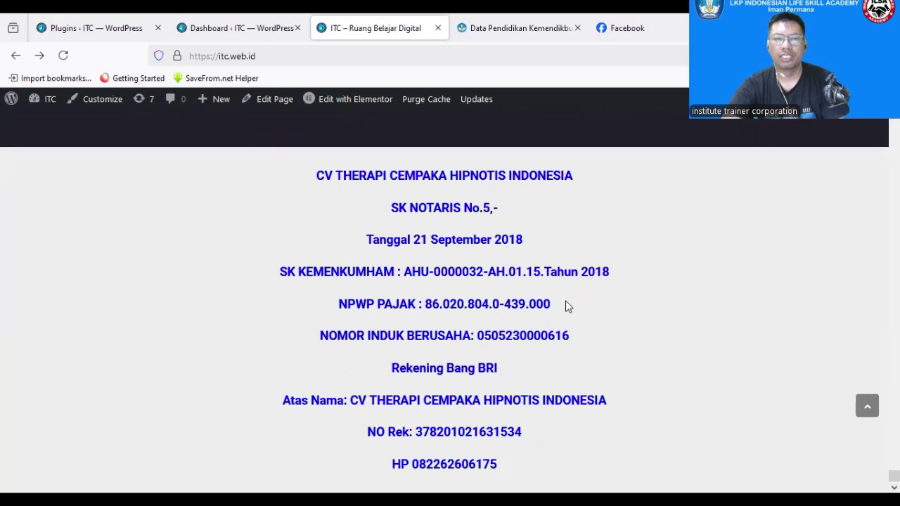
scroll(518, 363, "up", 3)
scroll(518, 363, "down", 3)
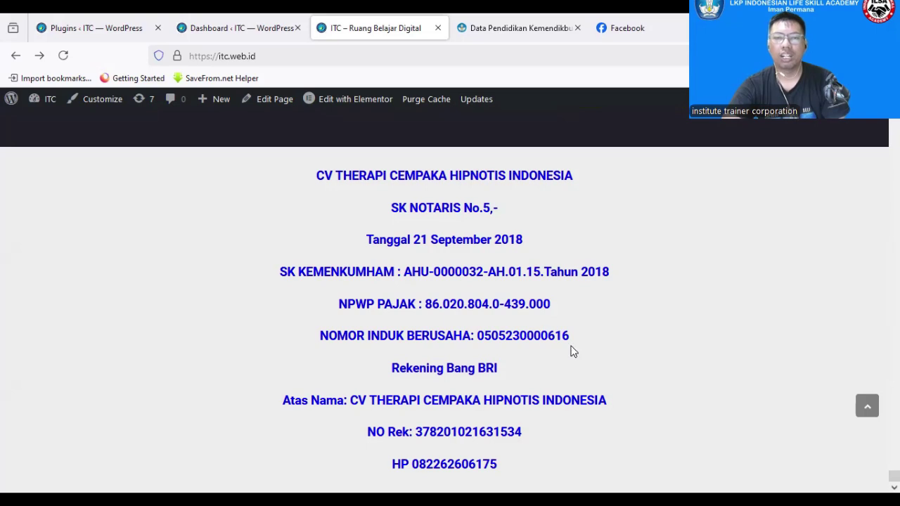
Go back through the packages, transaction proof and training reasons to the sample certificates under "Banyak alasan mengapa Anda harus mengikuti pelatihan di LKP ILSA"
scroll(572, 350, "up", 8)
scroll(492, 358, "down", 3)
scroll(524, 267, "up", 15)
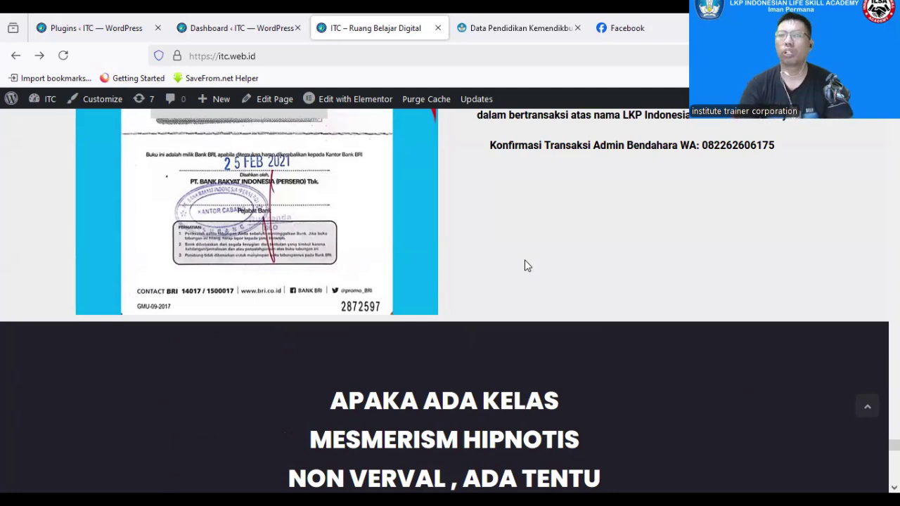
scroll(613, 202, "up", 10)
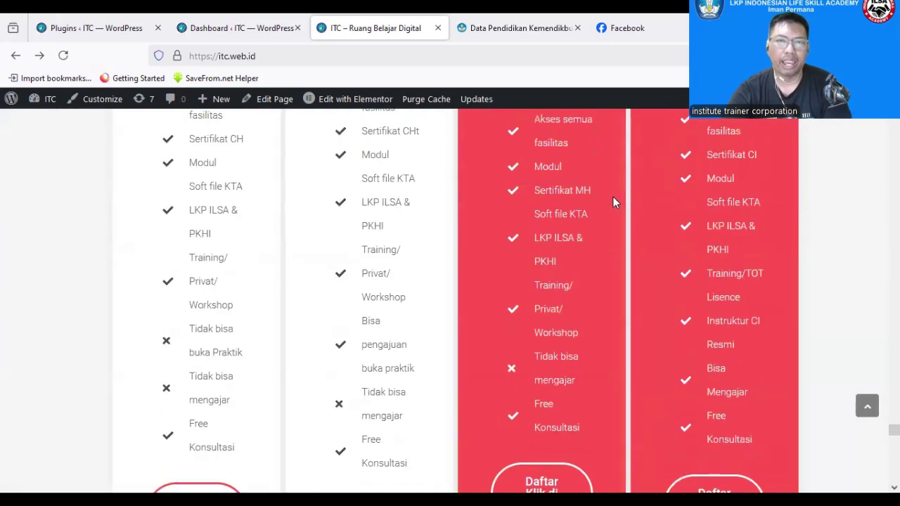
scroll(613, 203, "up", 4)
scroll(613, 202, "down", 15)
scroll(613, 203, "up", 4)
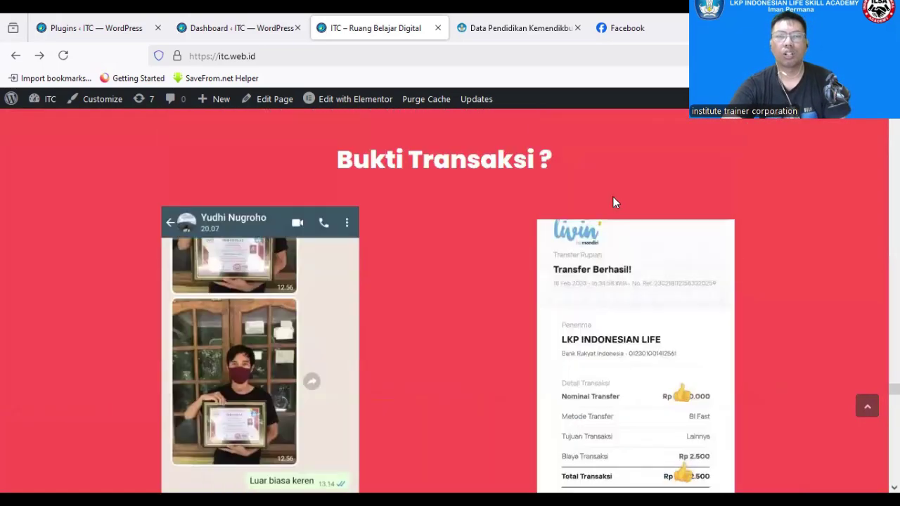
scroll(612, 202, "up", 15)
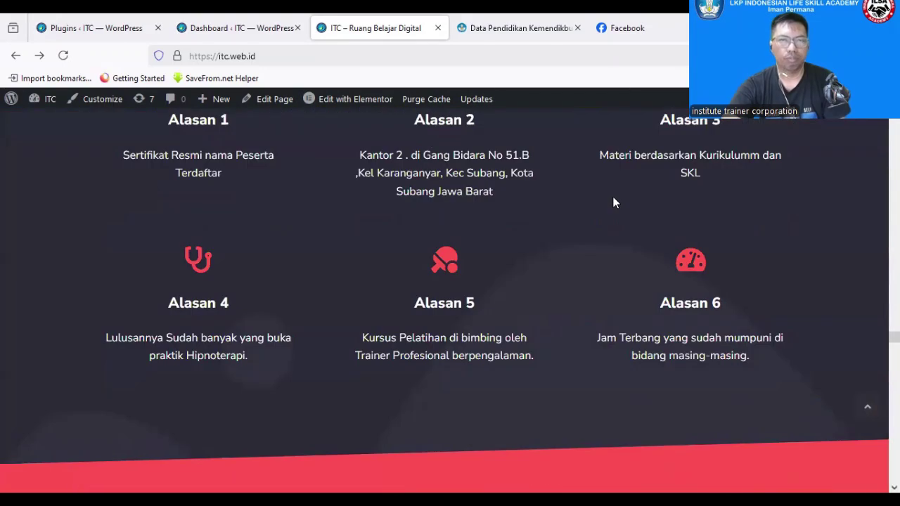
scroll(612, 202, "up", 15)
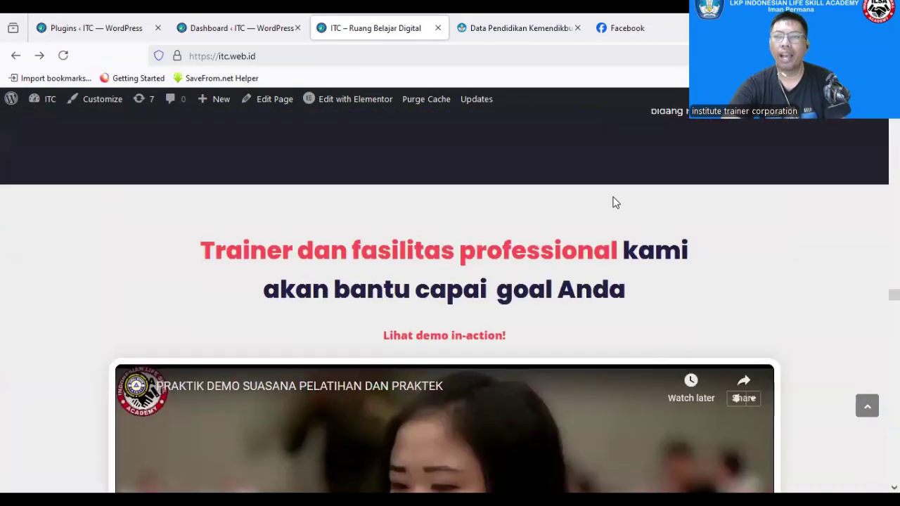
scroll(613, 203, "up", 6)
left_click(300, 54)
left_click(300, 54)
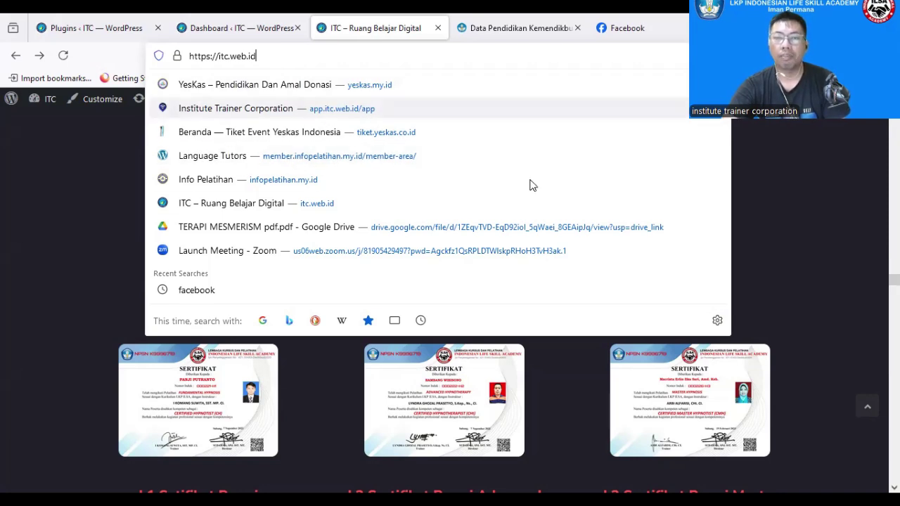
left_click(796, 239)
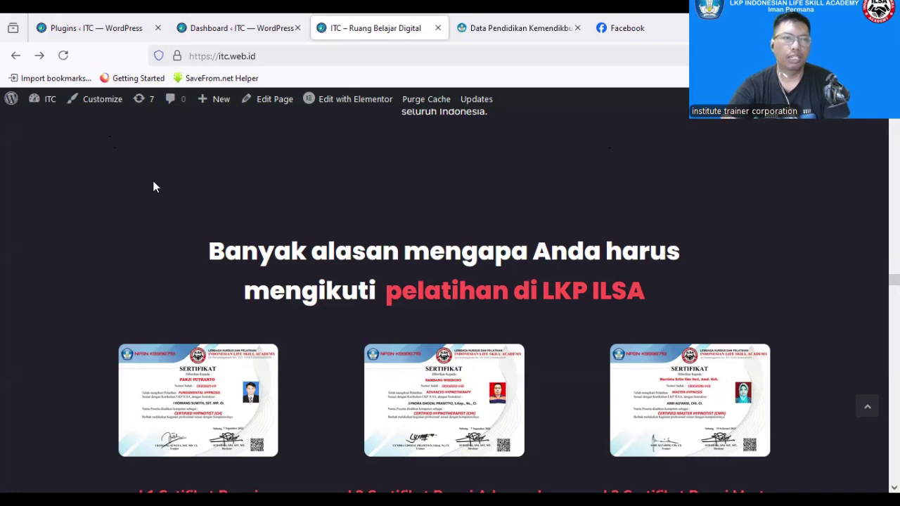
Switch to the site's WordPress plugins page and review the installed plugins, from Akismet Anti-spam to WP Headers And Footers
mouse_move(30, 105)
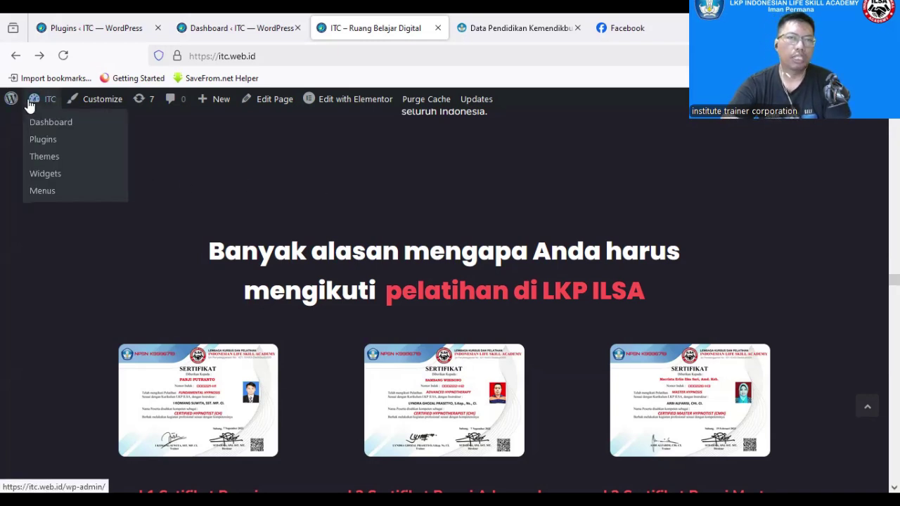
left_click(77, 27)
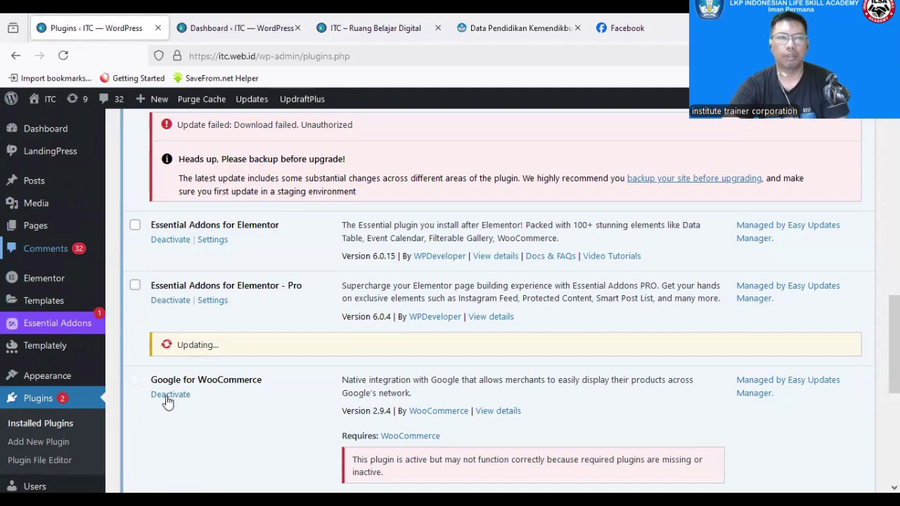
scroll(145, 376, "down", 4)
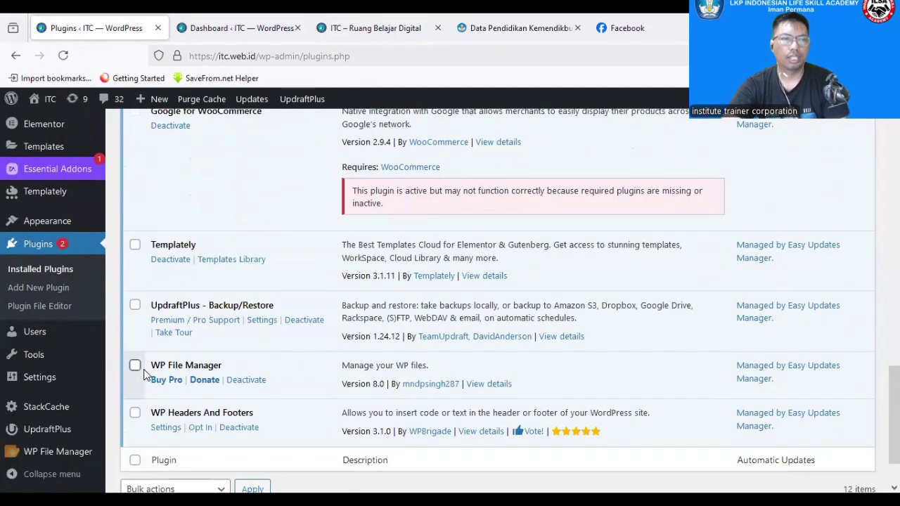
scroll(92, 357, "up", 6)
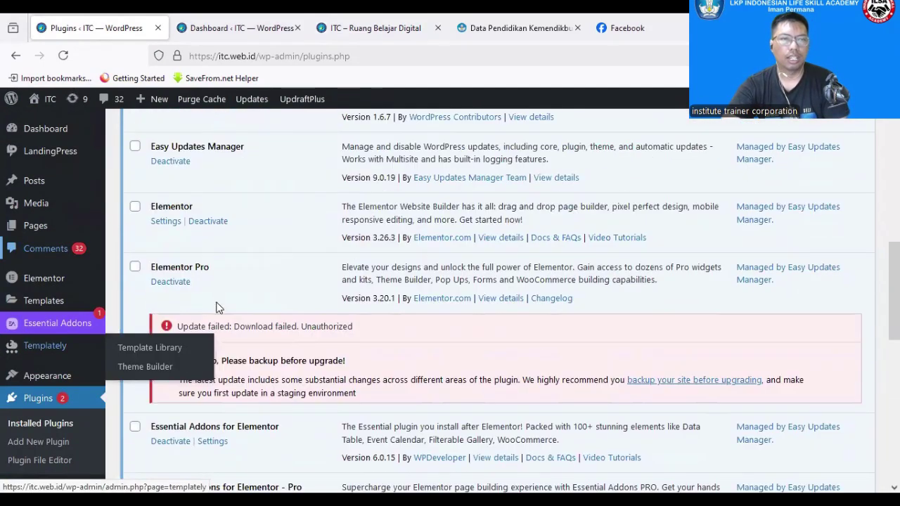
scroll(99, 304, "up", 3)
mouse_move(99, 304)
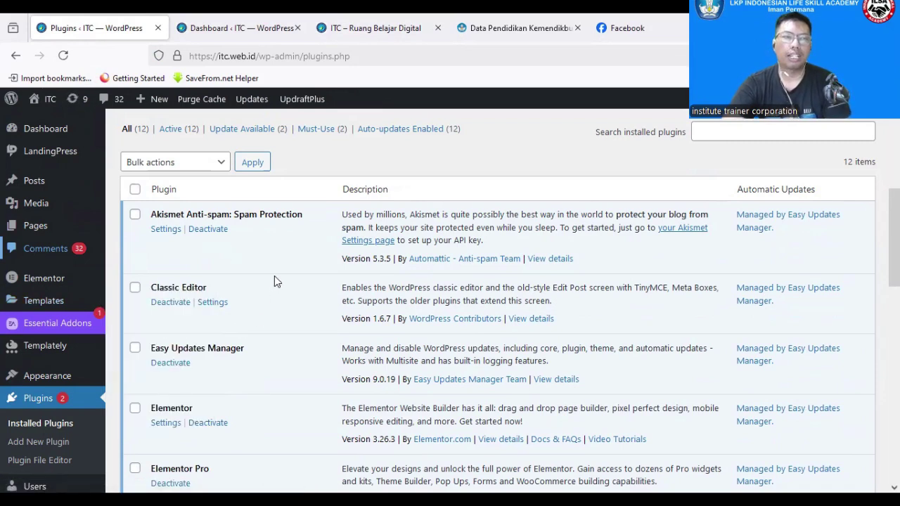
mouse_move(51, 152)
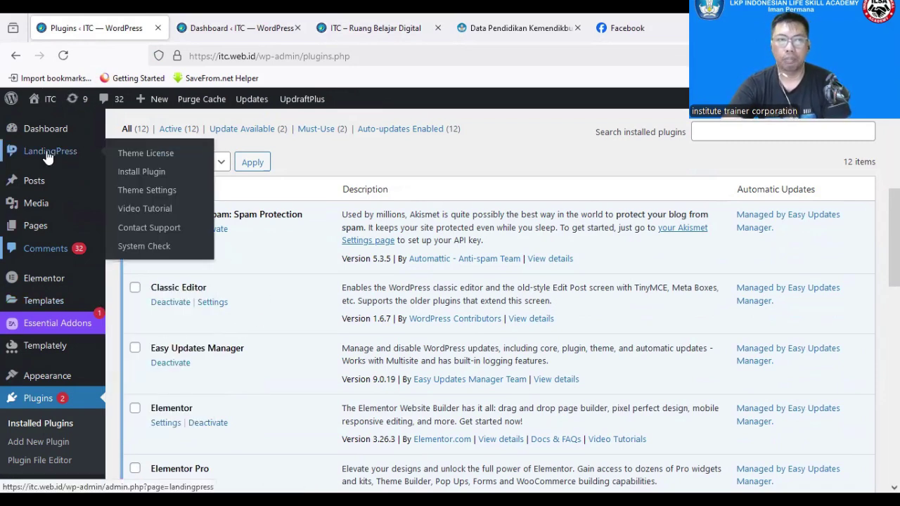
scroll(255, 350, "down", 10)
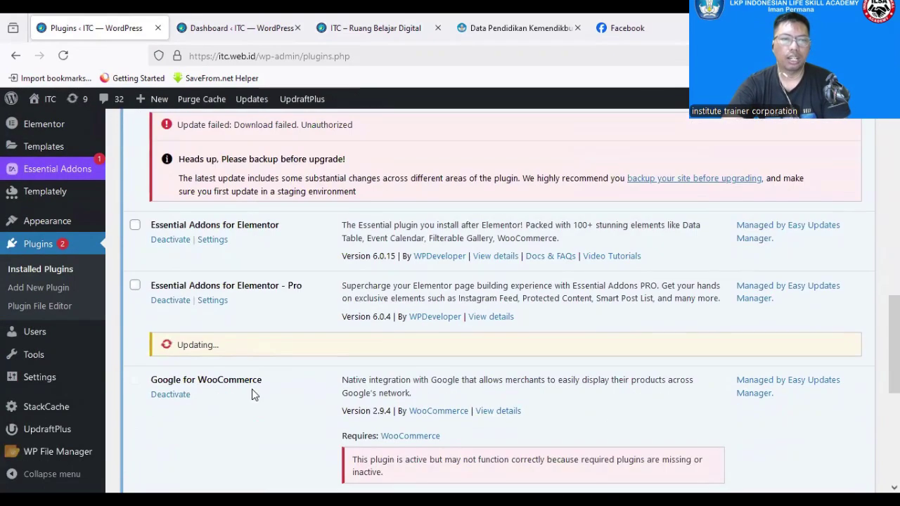
scroll(253, 396, "down", 3)
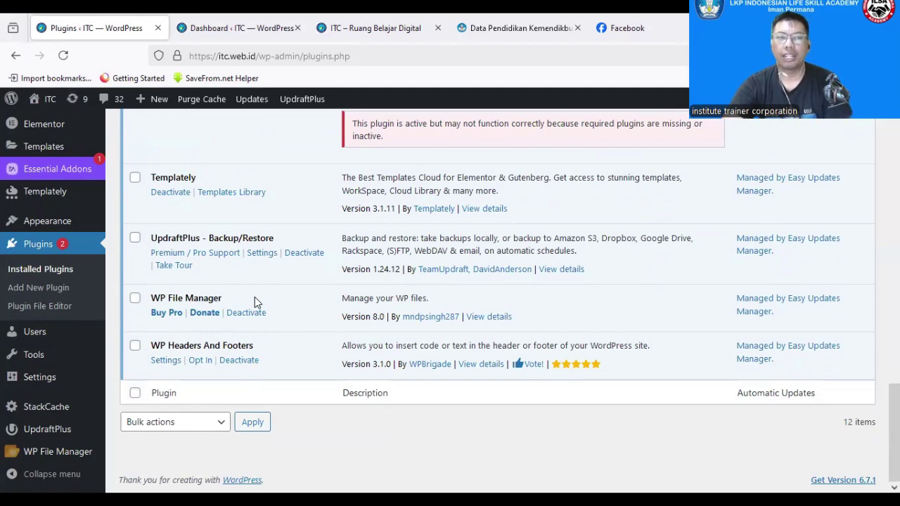
scroll(255, 297, "up", 4)
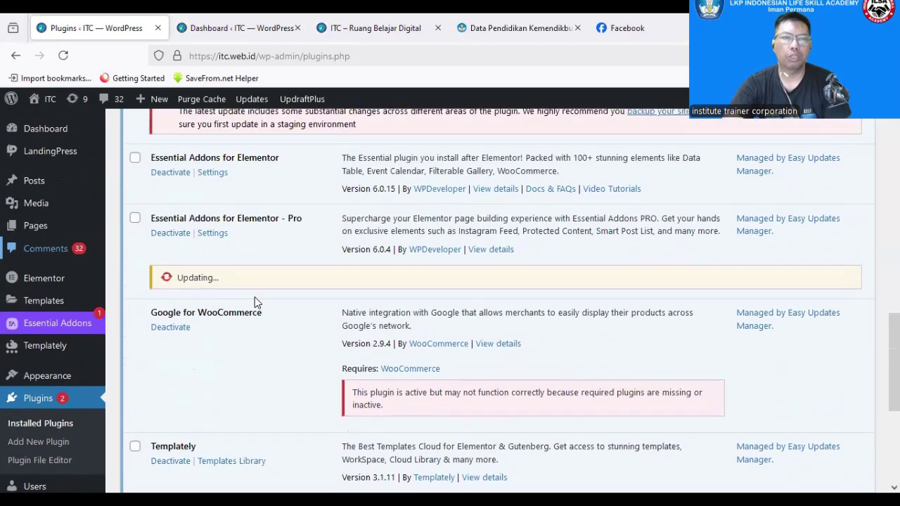
scroll(255, 297, "up", 2)
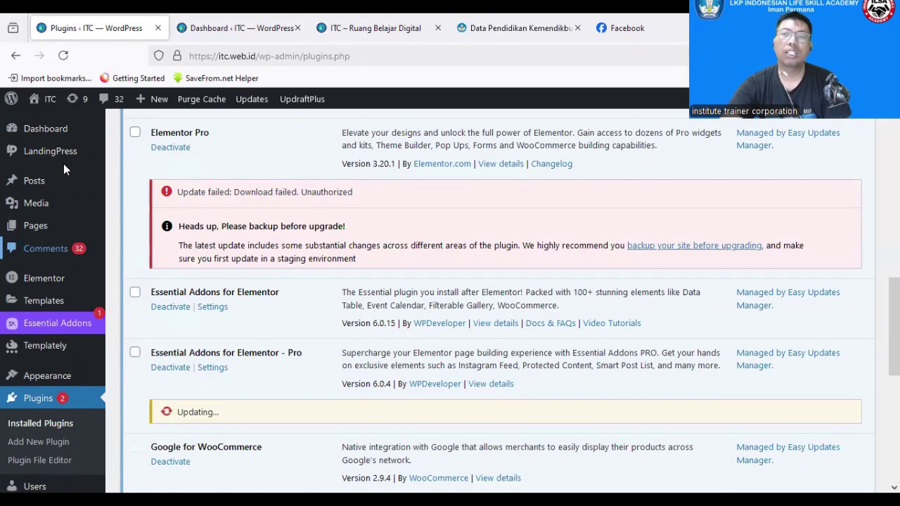
mouse_move(64, 289)
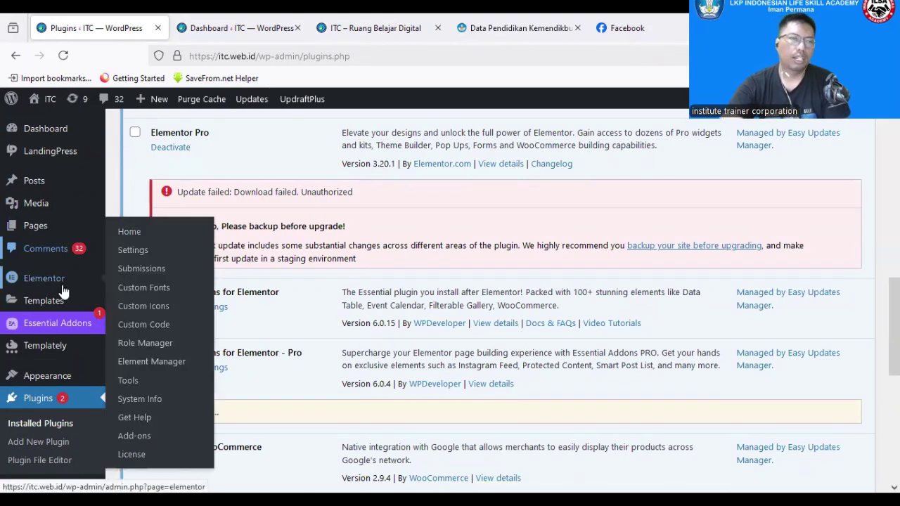
mouse_move(31, 234)
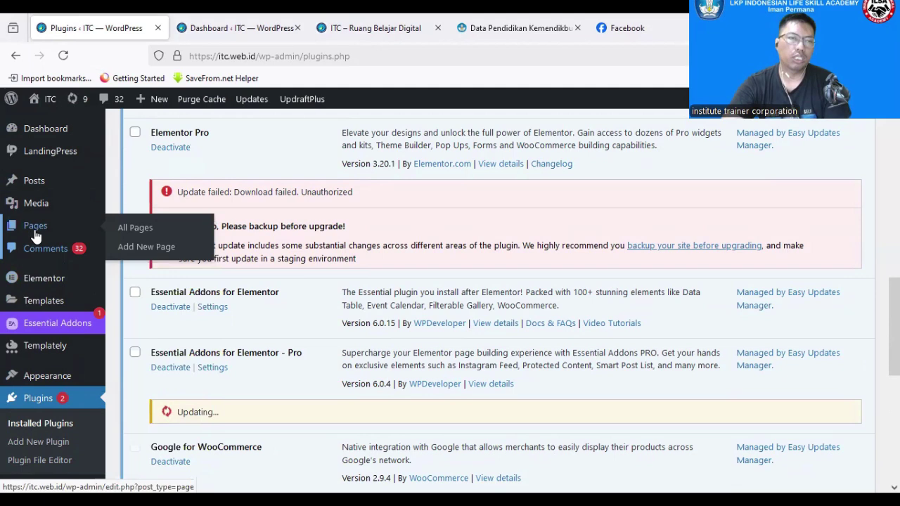
left_click(143, 232)
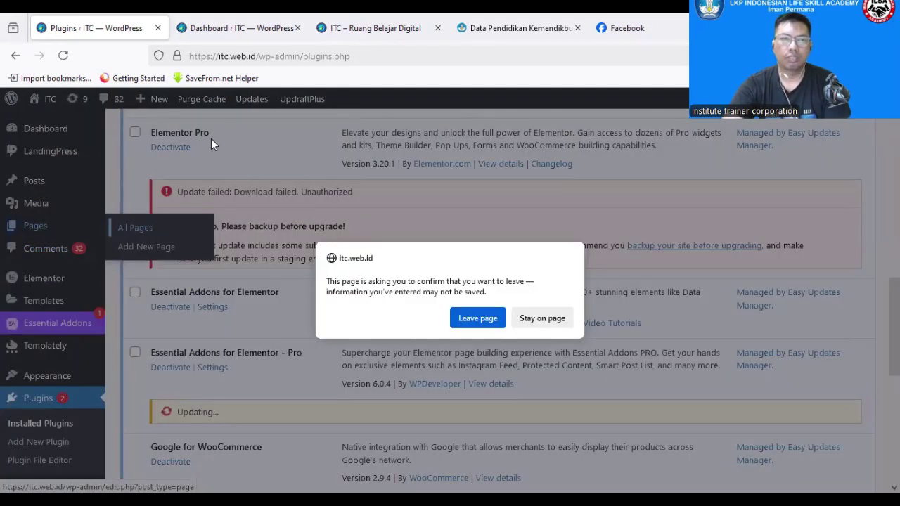
left_click(552, 324)
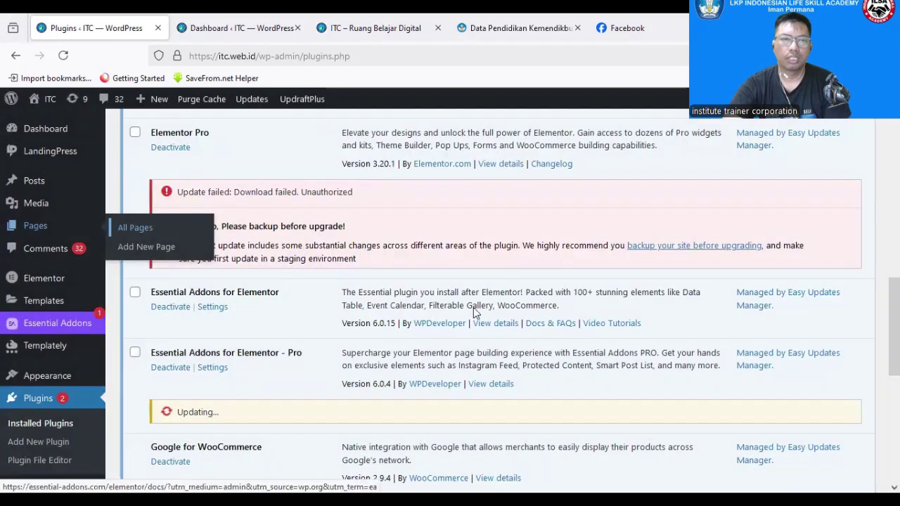
Reload the installed plugins page and confirm leaving the current one
left_click(63, 54)
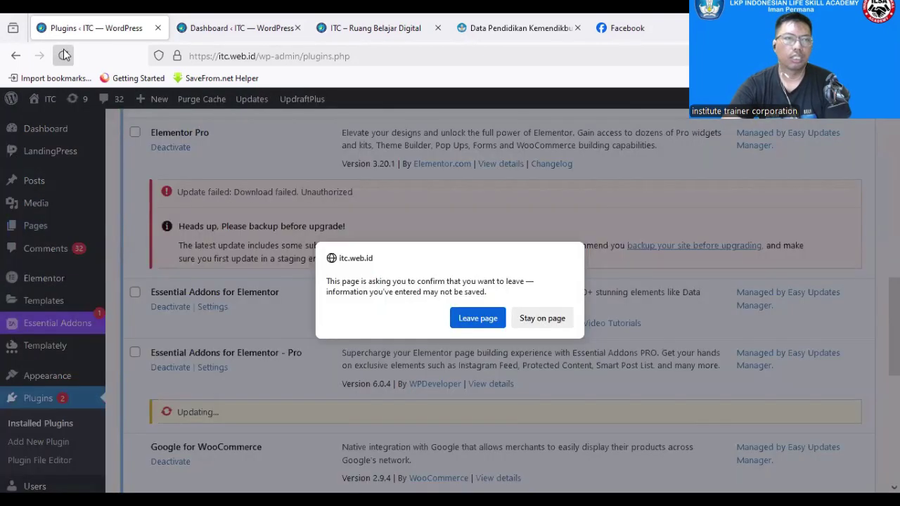
left_click(476, 318)
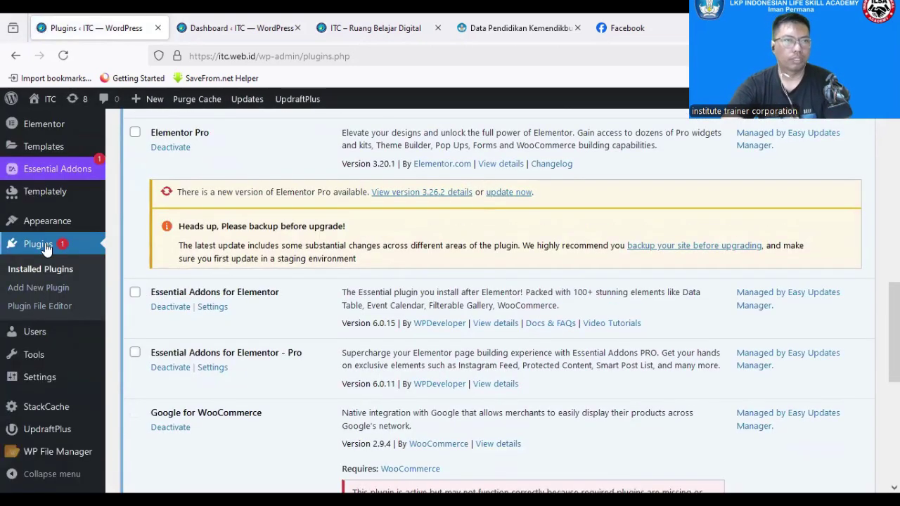
scroll(51, 295, "up", 3)
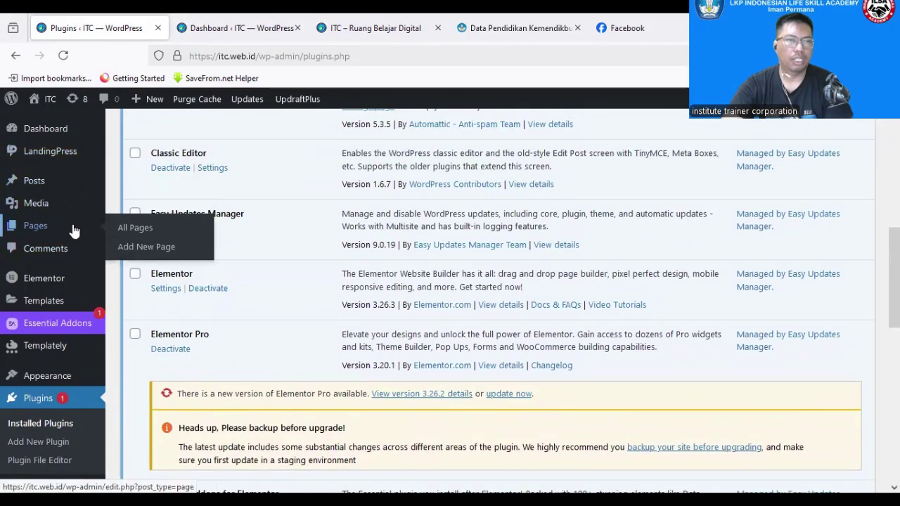
Open the list of all posts and look through it
left_click(45, 183)
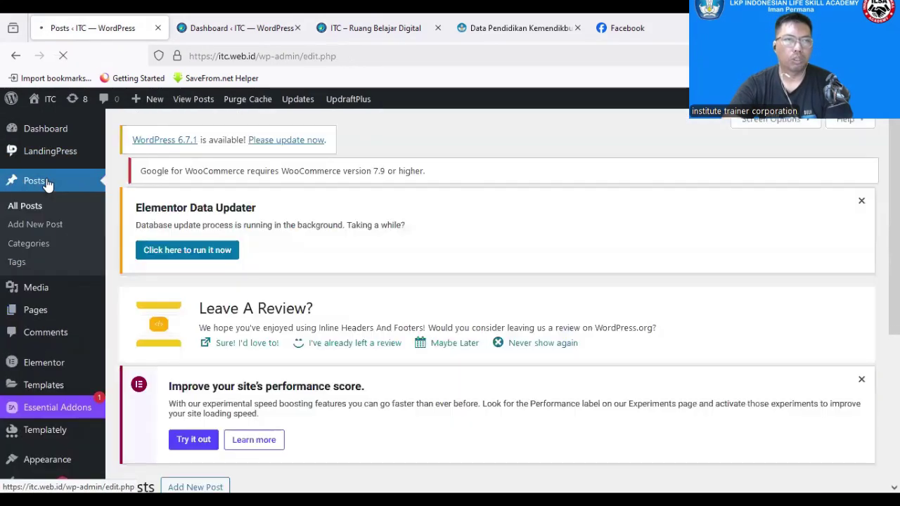
scroll(301, 281, "down", 4)
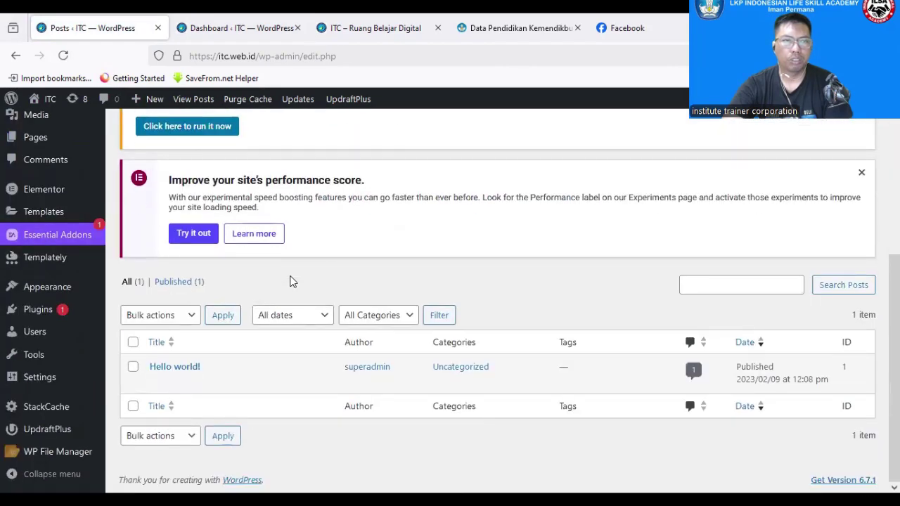
scroll(136, 211, "up", 3)
scroll(356, 282, "down", 4)
scroll(356, 280, "up", 4)
Open the list of all pages and find the Hipnosis front page
left_click(36, 317)
scroll(460, 306, "down", 3)
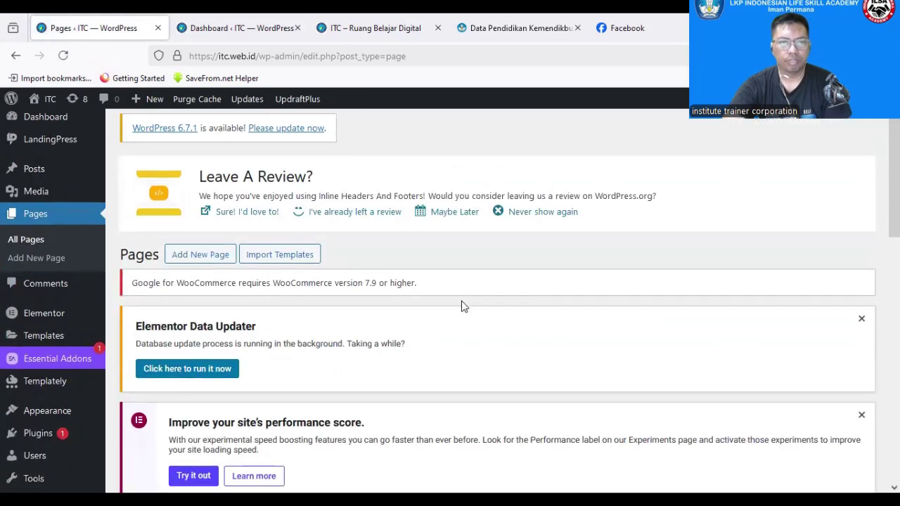
scroll(461, 306, "down", 3)
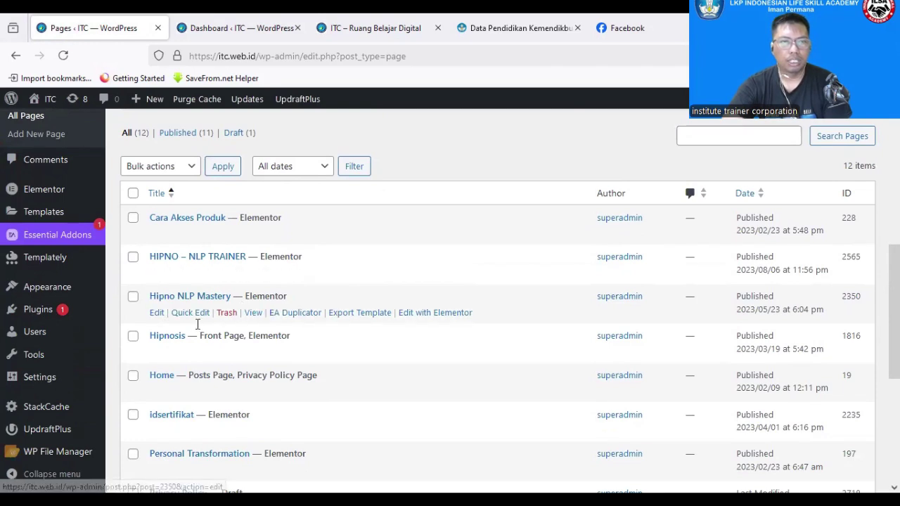
scroll(197, 325, "down", 2)
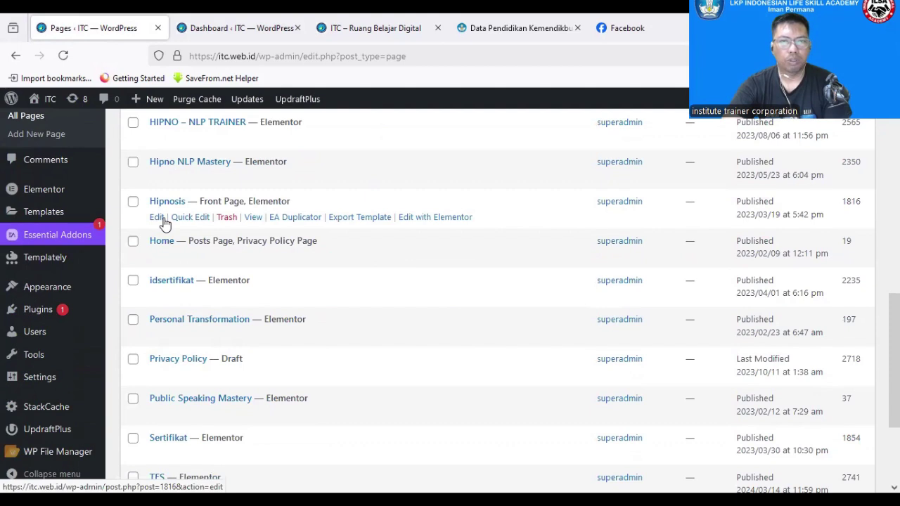
Open the Hipnosis front page for editing in a new browser tab and switch to that tab
right_click(157, 221)
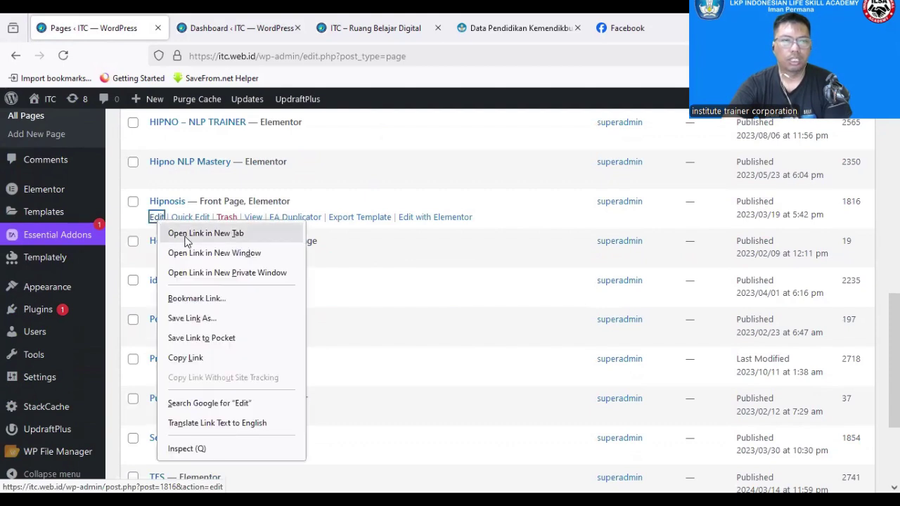
left_click(189, 234)
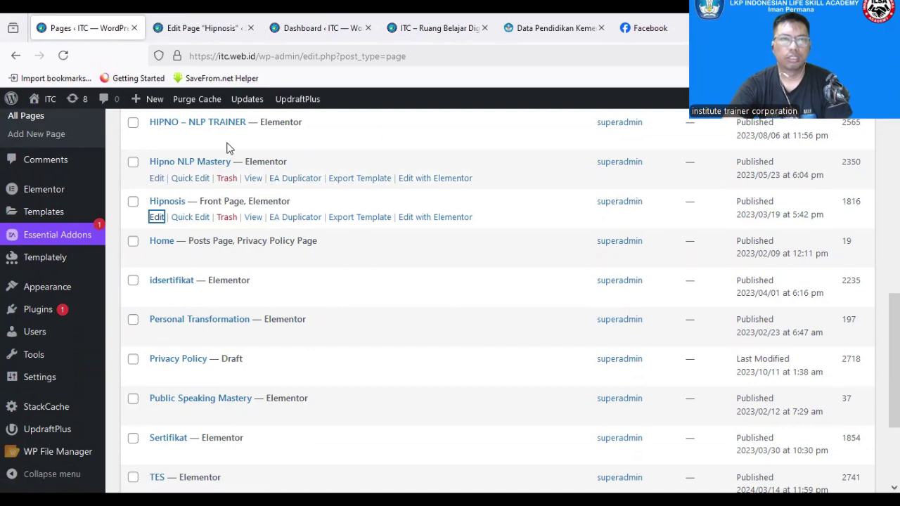
left_click(209, 30)
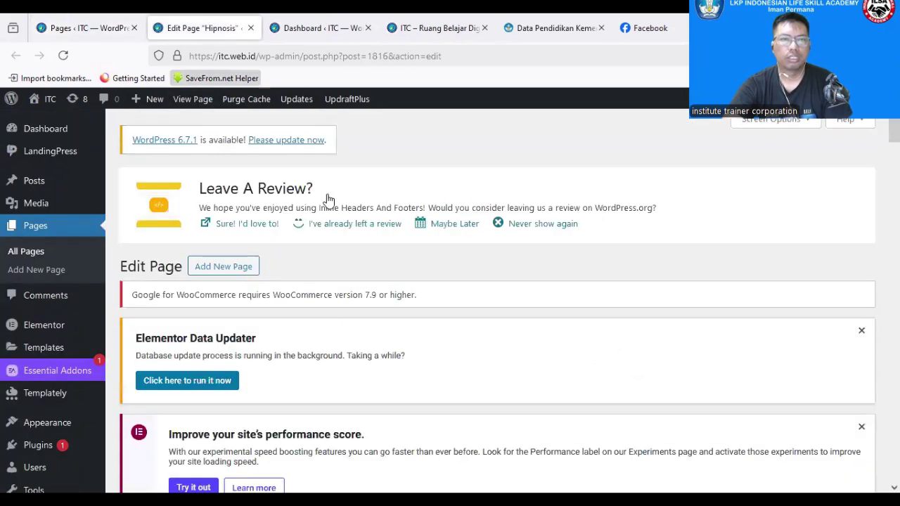
Find the Elementor editing option of the Hipnosis page, then view the live ITC front page and return to the page editor
scroll(438, 332, "down", 4)
scroll(438, 332, "down", 3)
scroll(438, 332, "up", 2)
scroll(439, 332, "down", 1)
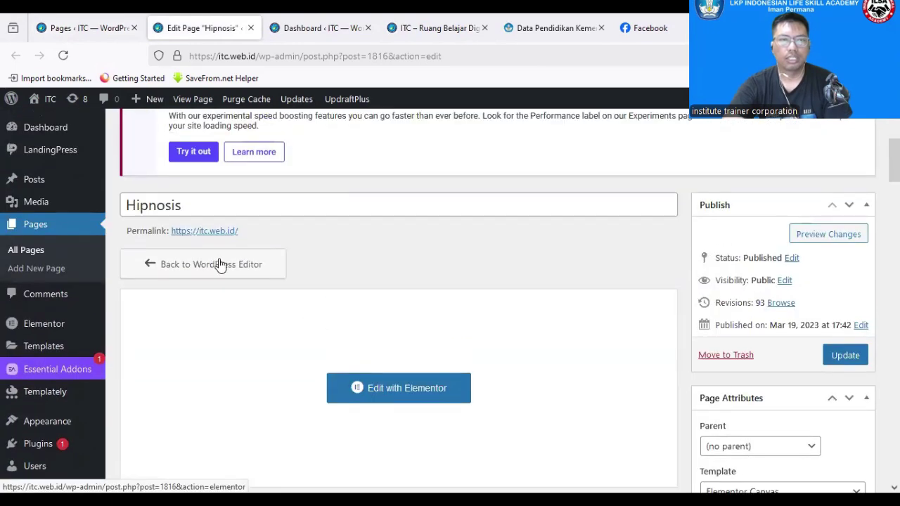
left_click(438, 395)
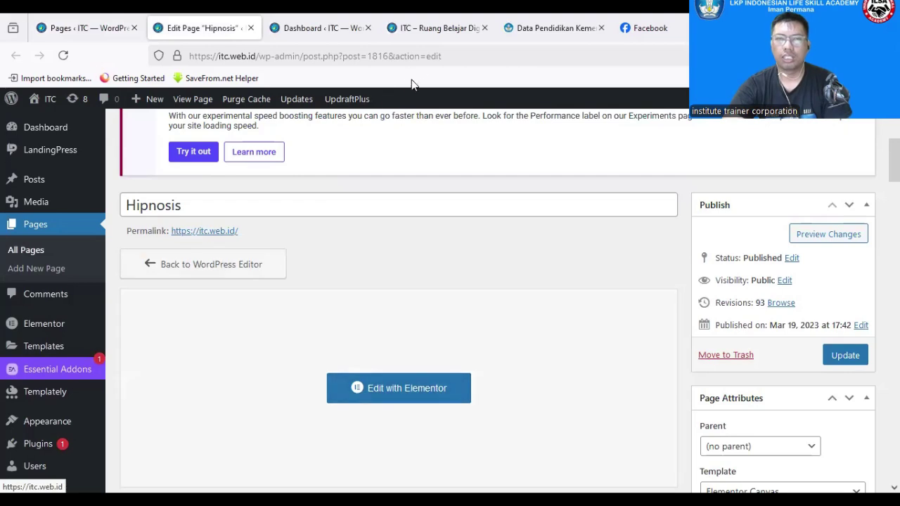
left_click(427, 27)
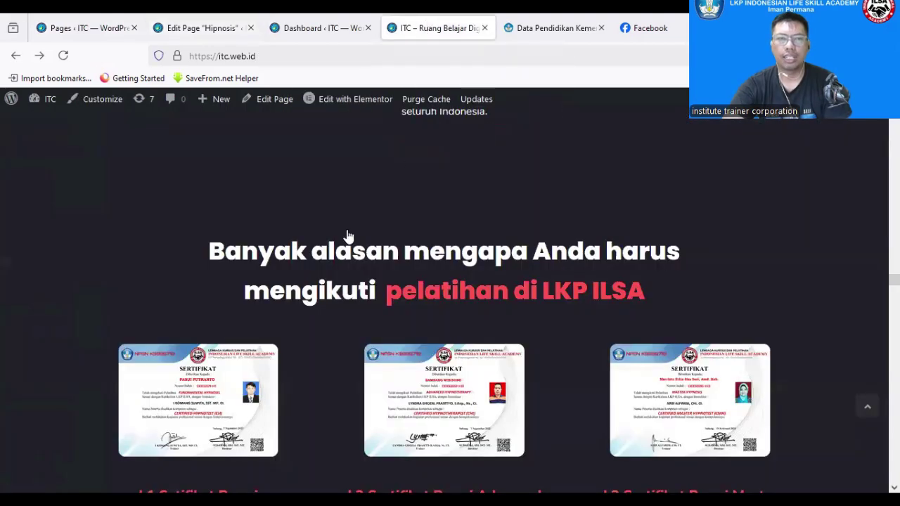
left_click(208, 27)
Examine the Tiktok Pixel, Facebook Pixel and Google Ads settings of the Hipnosis page
scroll(419, 346, "down", 5)
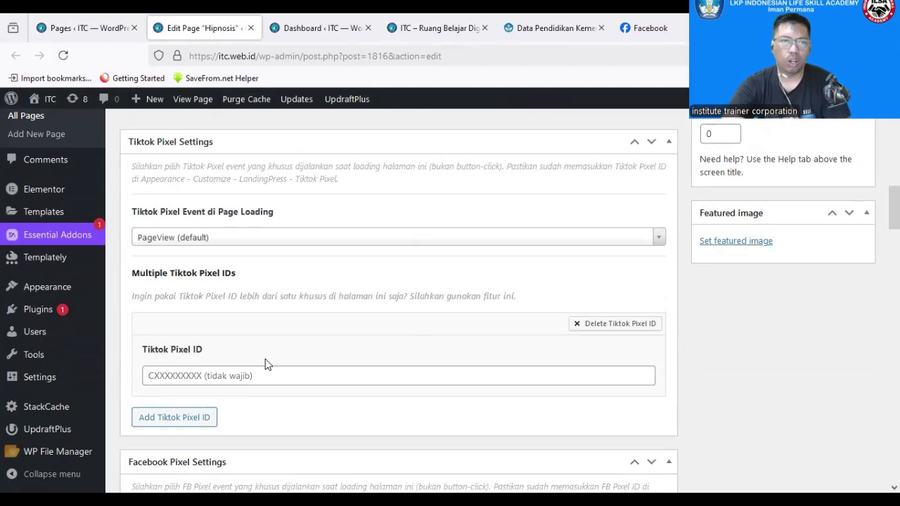
scroll(264, 362, "down", 2)
scroll(273, 273, "down", 4)
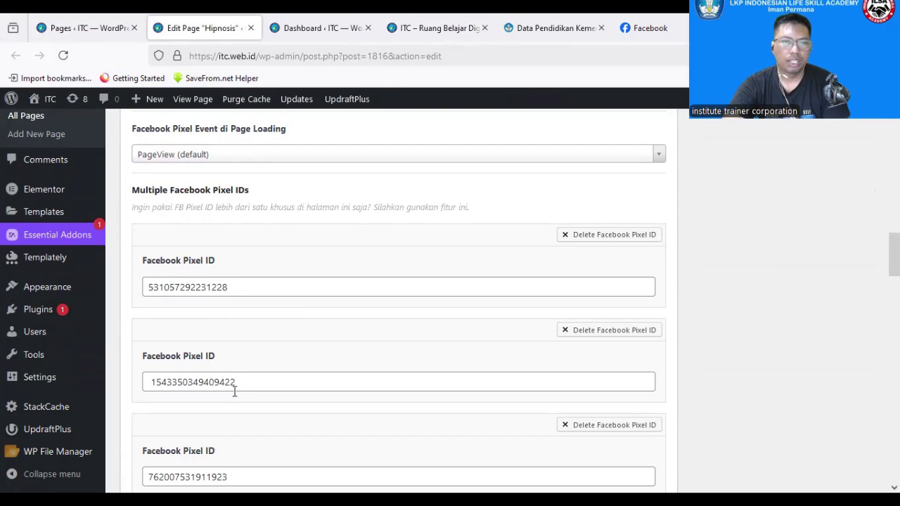
scroll(235, 392, "down", 5)
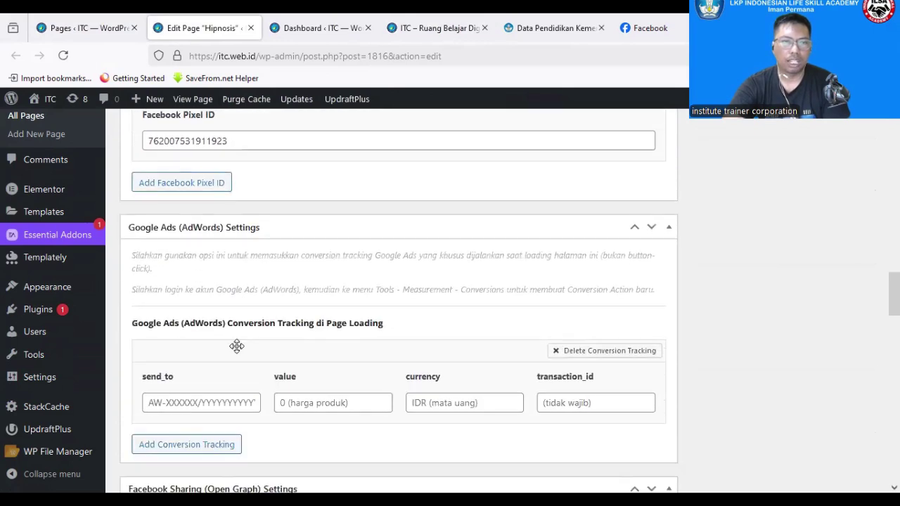
scroll(236, 346, "up", 6)
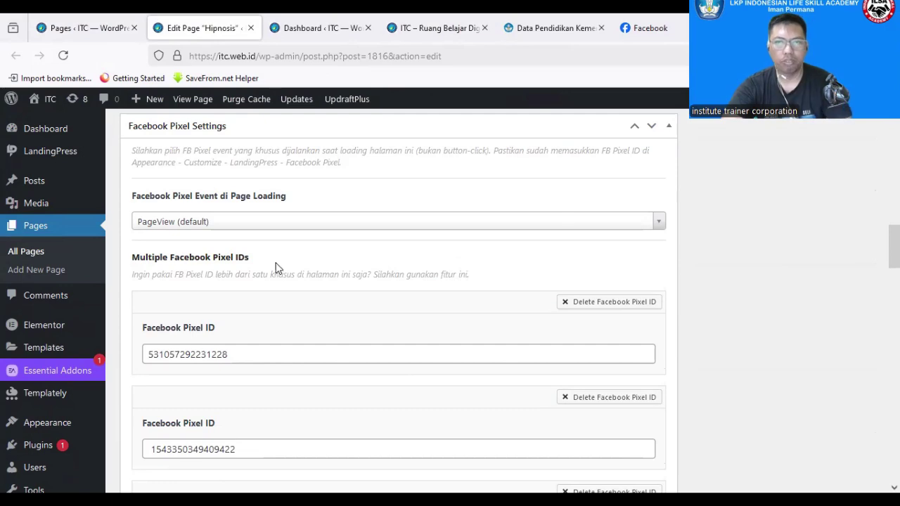
Examine the Hipnosis page's Facebook Sharing, On-Page SEO, Redirect and Custom Header / Footer settings, then return to the start of the page
scroll(276, 267, "down", 6)
scroll(281, 277, "down", 10)
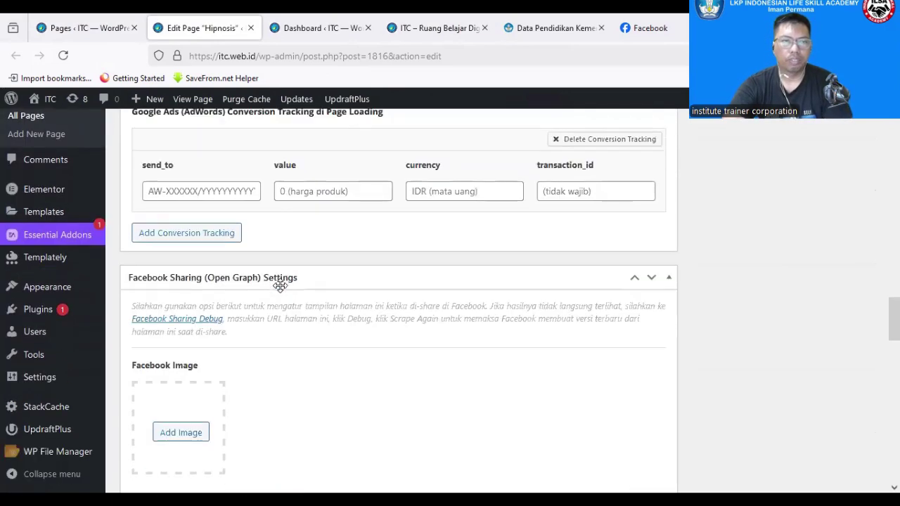
scroll(280, 285, "down", 5)
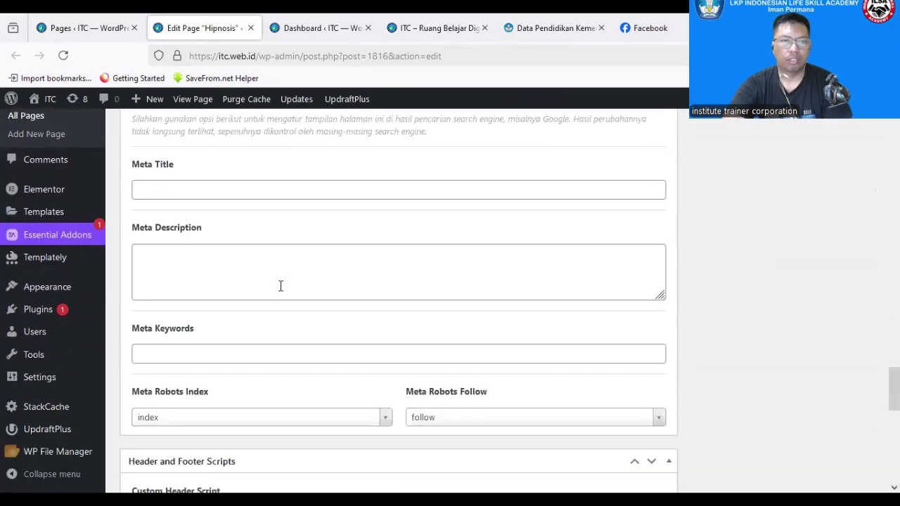
scroll(281, 292, "down", 5)
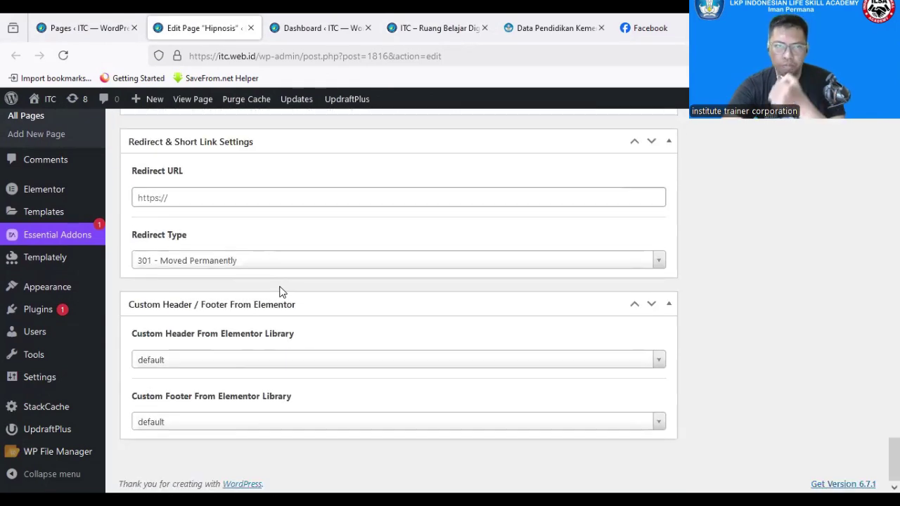
scroll(280, 292, "down", 1)
scroll(314, 283, "up", 10)
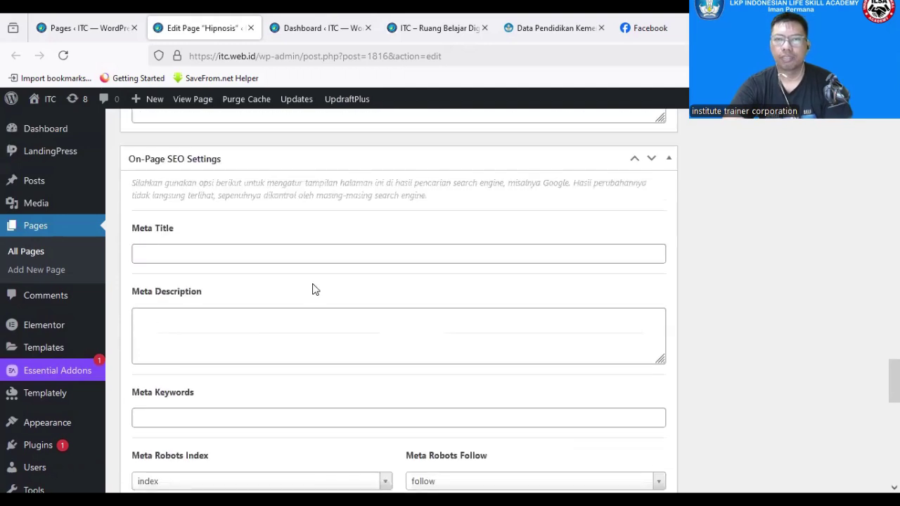
scroll(314, 283, "up", 8)
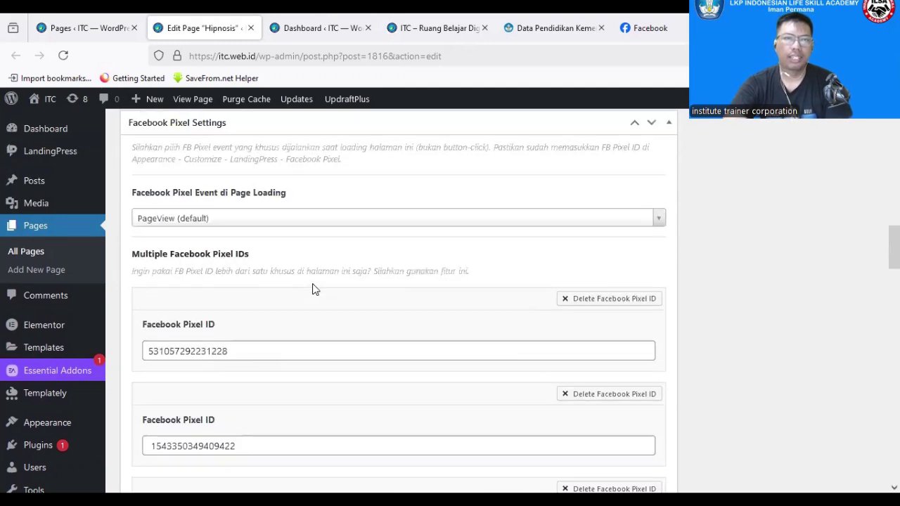
scroll(313, 289, "up", 15)
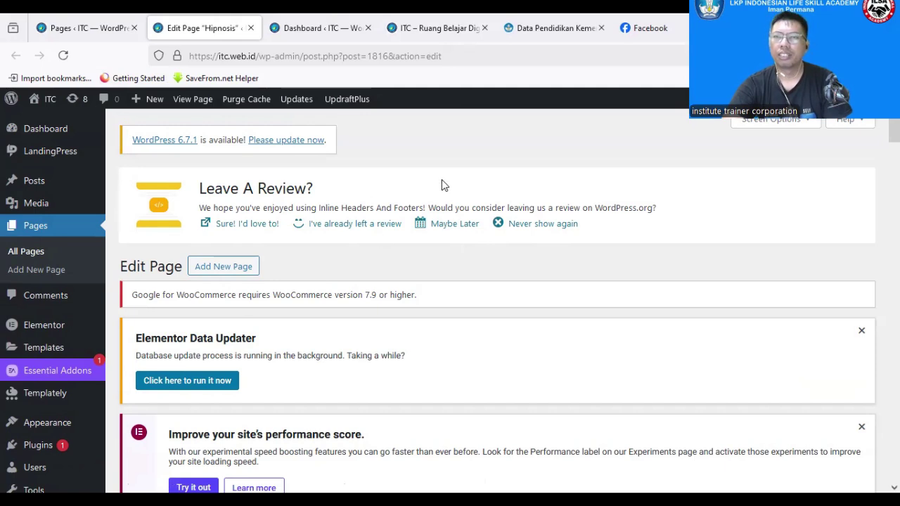
Switch to Facebook and open the account's own profile page to view its cover photo
left_click(642, 29)
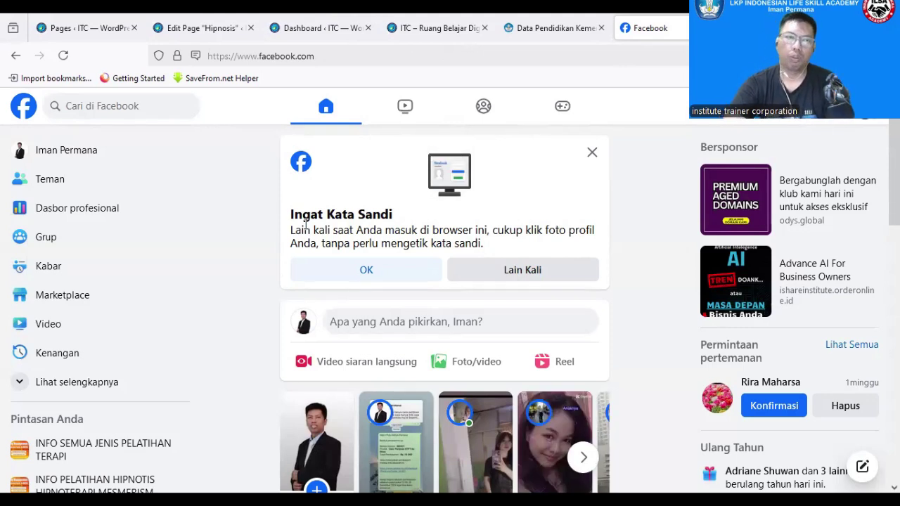
left_click(57, 153)
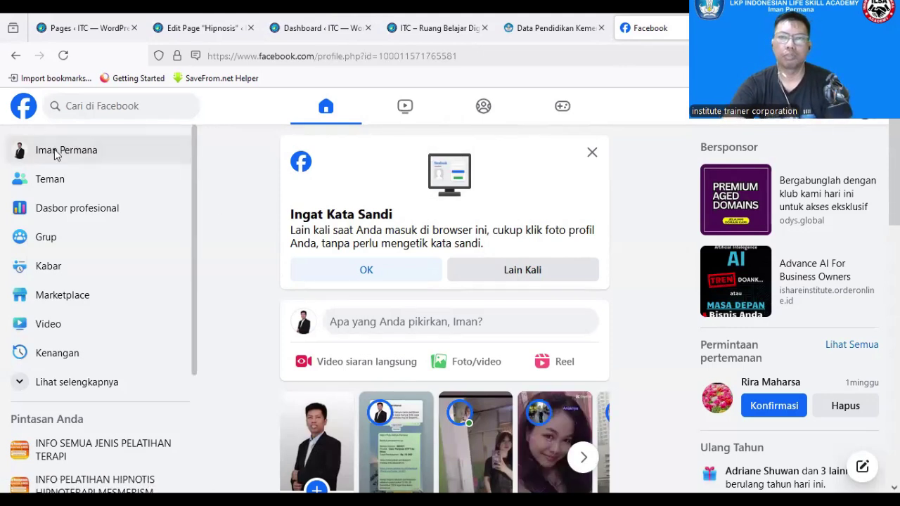
scroll(741, 286, "up", 3)
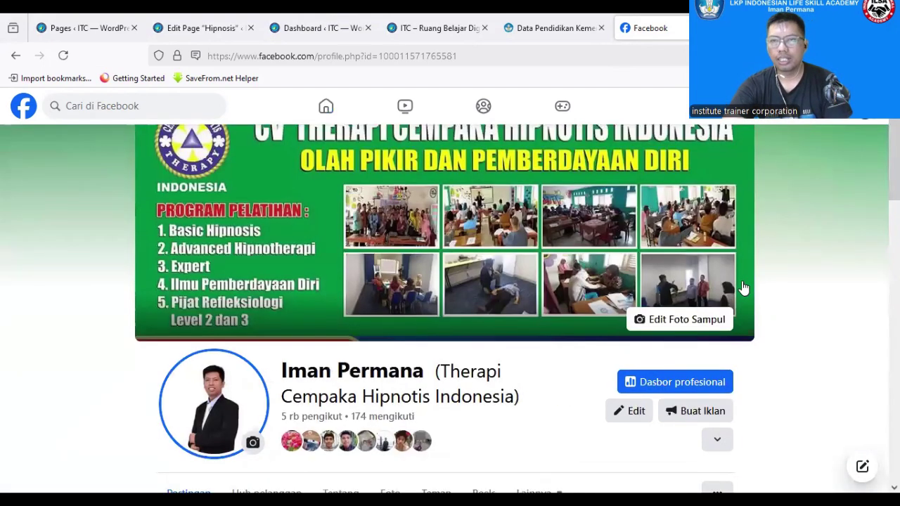
scroll(742, 287, "up", 1)
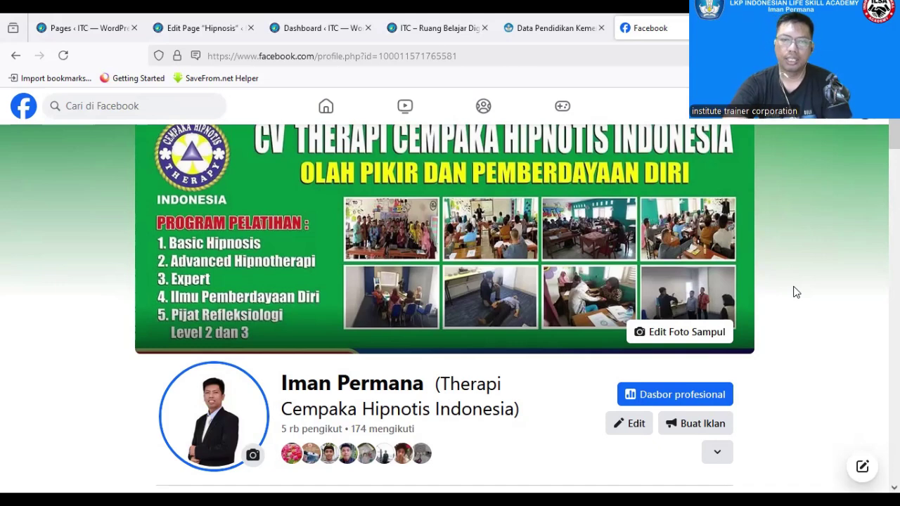
Examine the profile's intro details and its most recent posts
scroll(796, 291, "down", 3)
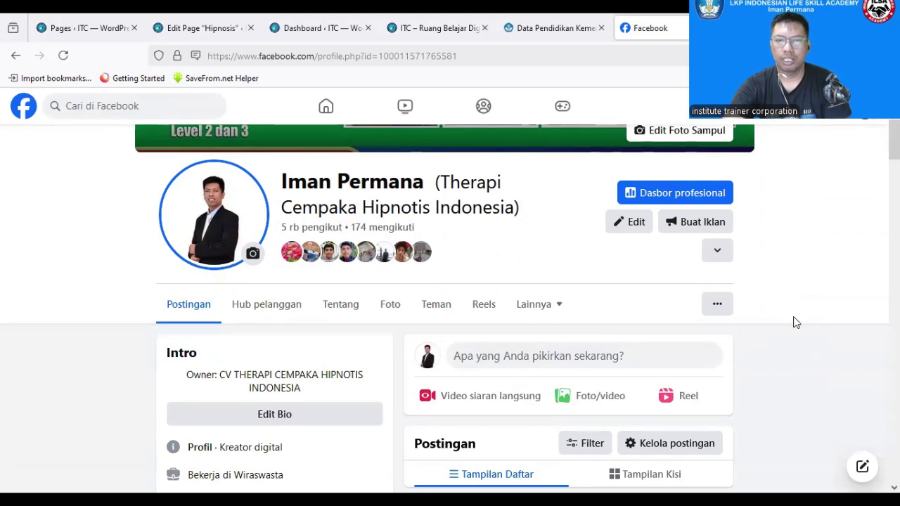
scroll(799, 321, "down", 1)
scroll(800, 324, "down", 2)
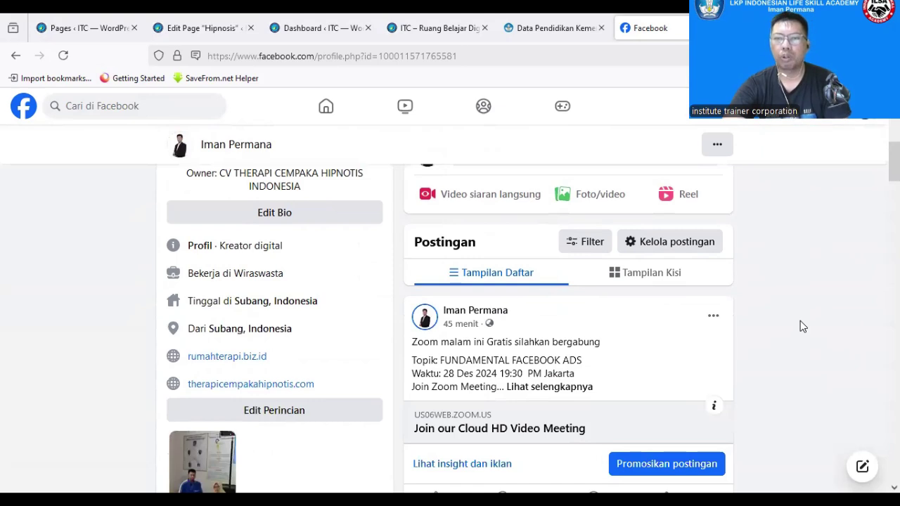
scroll(719, 327, "down", 2)
scroll(719, 327, "up", 5)
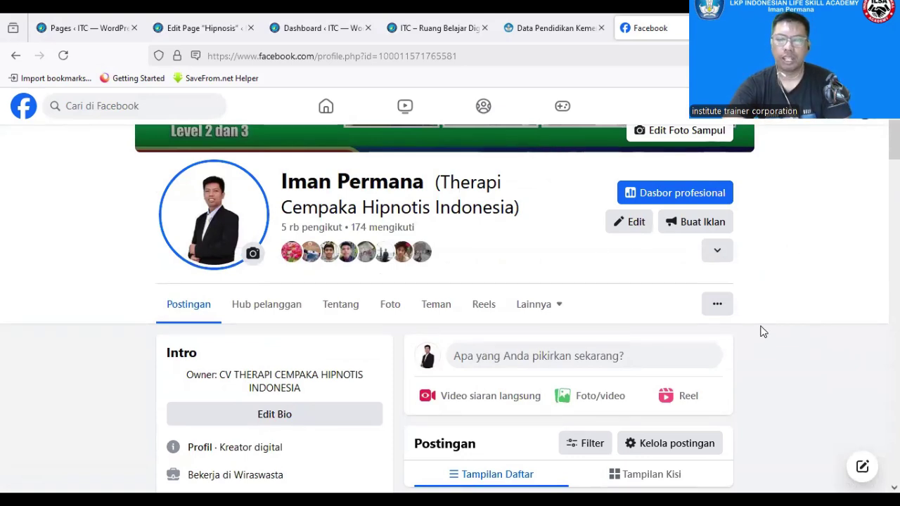
scroll(764, 331, "down", 4)
scroll(765, 331, "down", 2)
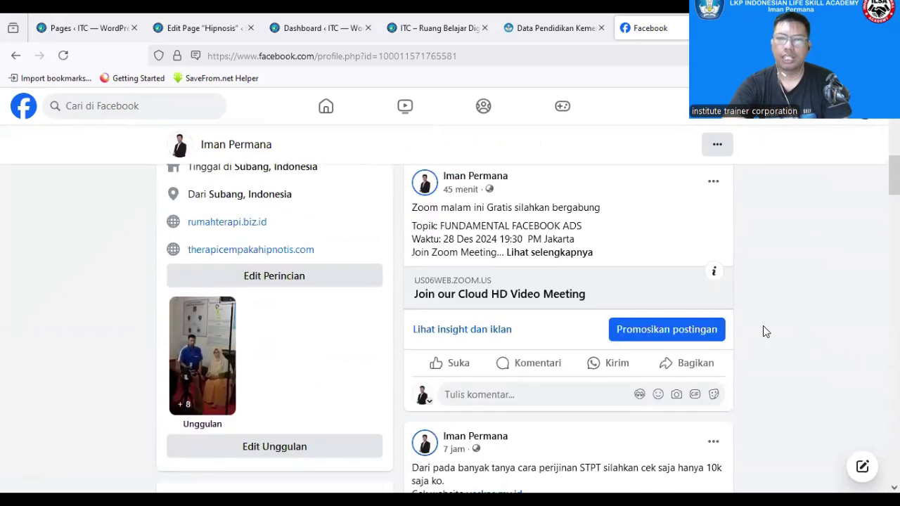
scroll(765, 331, "up", 6)
scroll(763, 329, "up", 1)
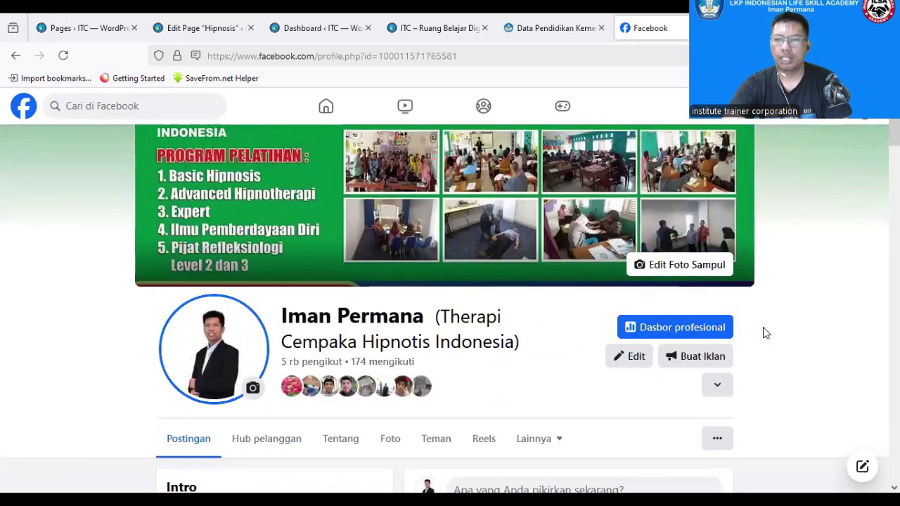
Open the profile's additional options, find the option that deactivates professional mode, and close the list without choosing anything
scroll(746, 324, "down", 2)
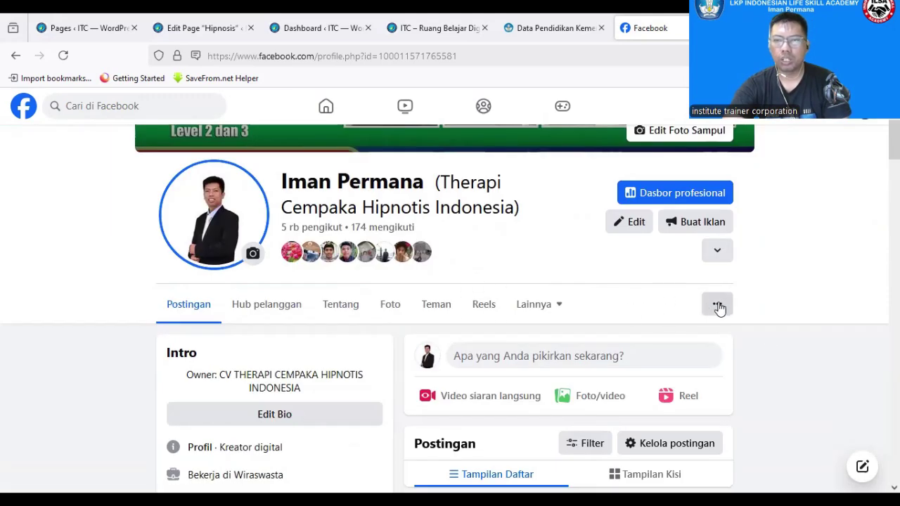
left_click(717, 305)
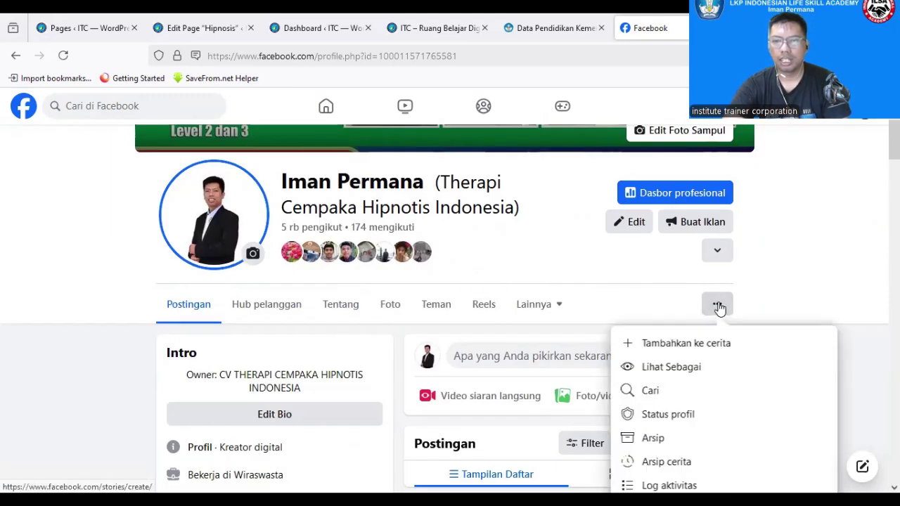
scroll(731, 309, "down", 3)
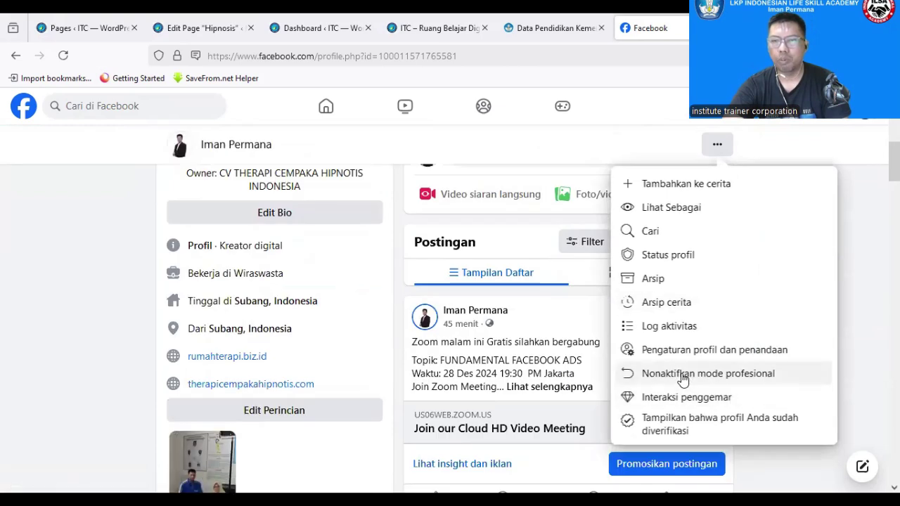
scroll(753, 281, "up", 2)
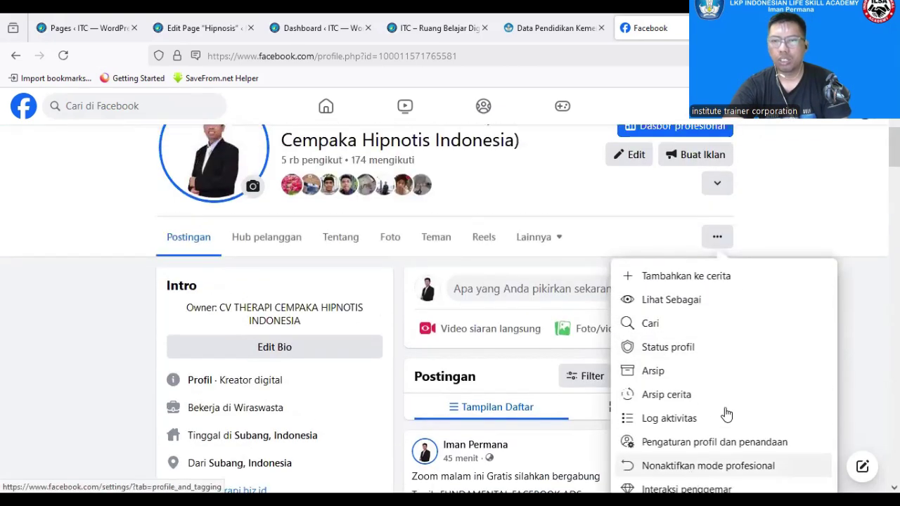
scroll(727, 412, "down", 1)
scroll(721, 408, "down", 1)
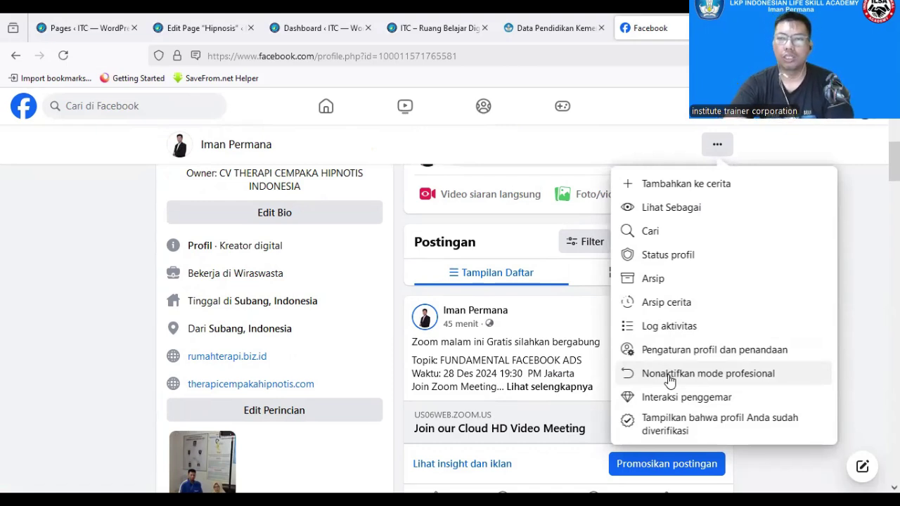
left_click(863, 227)
Show the additional profile options once more, close them, and return to the profile header
scroll(783, 257, "up", 3)
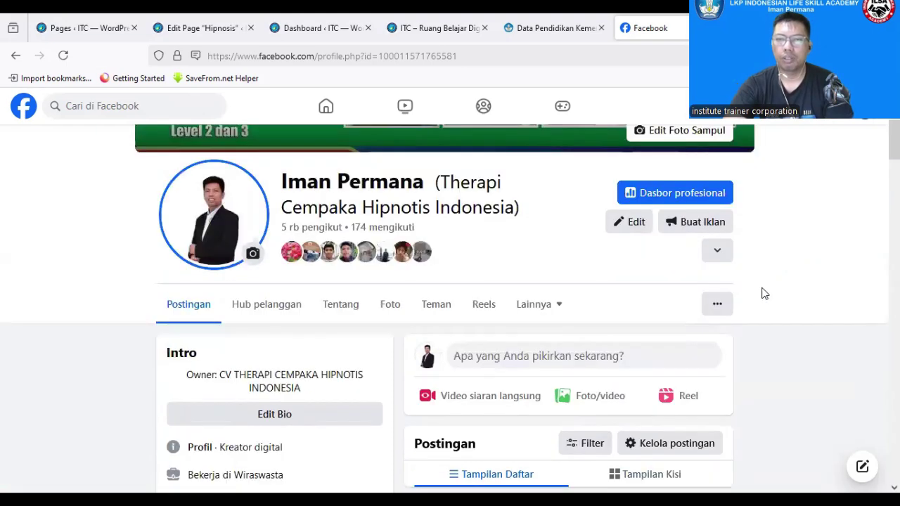
left_click(718, 306)
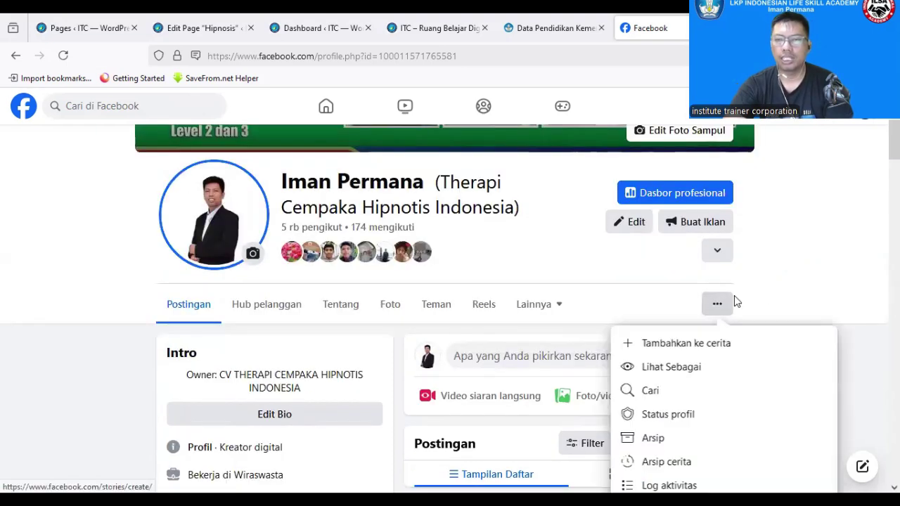
scroll(734, 296, "down", 3)
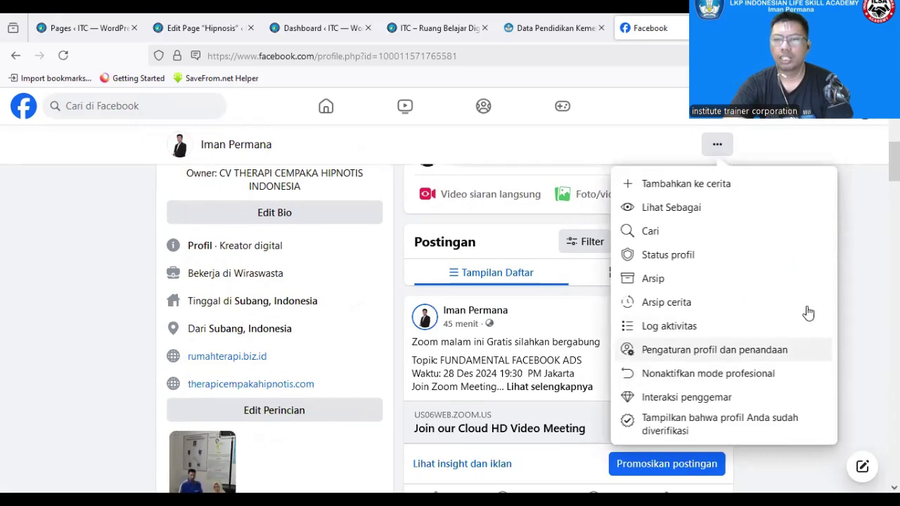
left_click(847, 254)
scroll(847, 253, "up", 5)
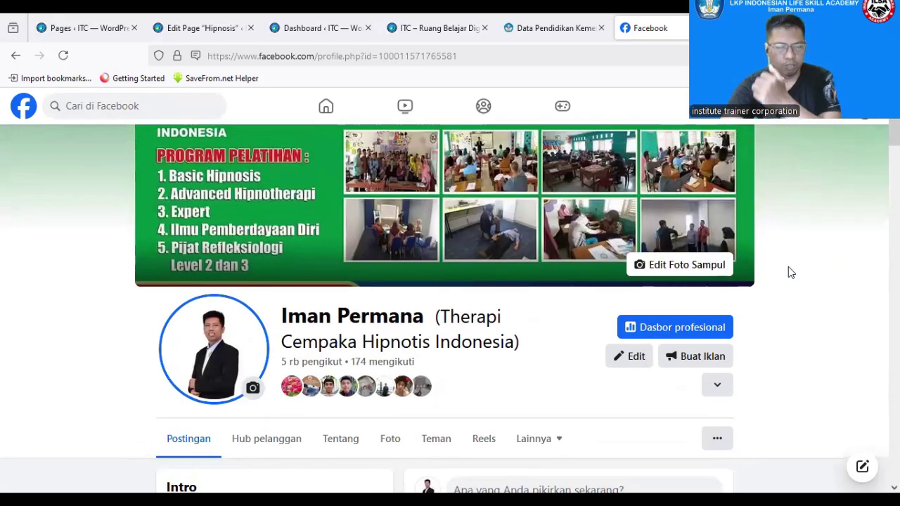
Look through the older posts on the Facebook profile, down to the Facebook Ads and online therapy webinar post
scroll(528, 336, "down", 3)
scroll(621, 348, "down", 10)
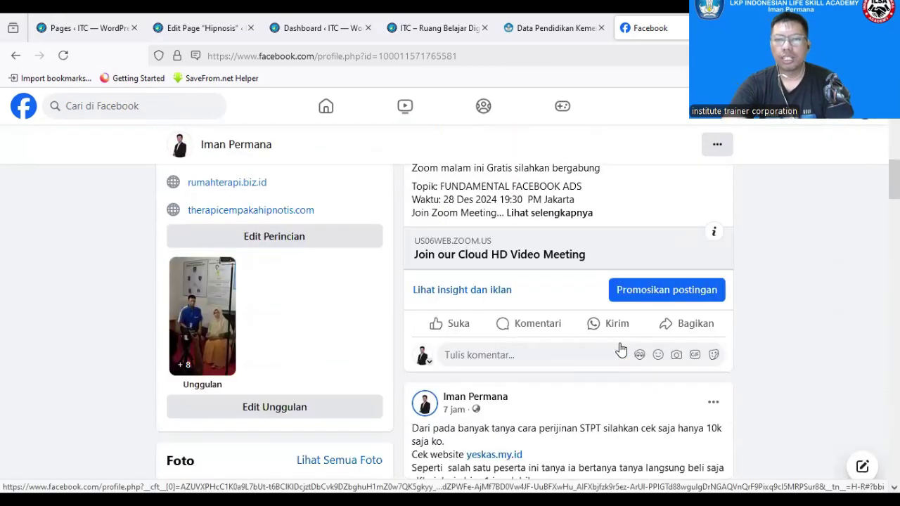
scroll(620, 348, "down", 3)
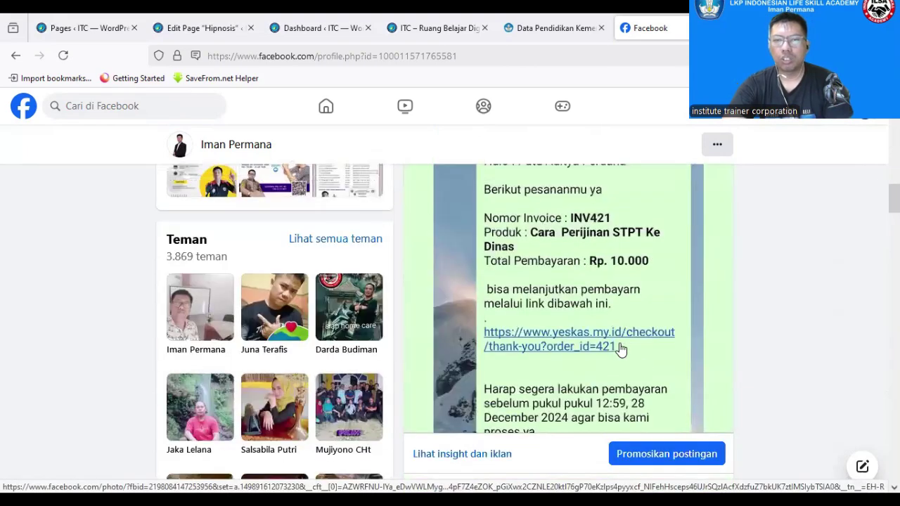
scroll(620, 348, "up", 3)
scroll(620, 348, "down", 4)
scroll(620, 348, "down", 3)
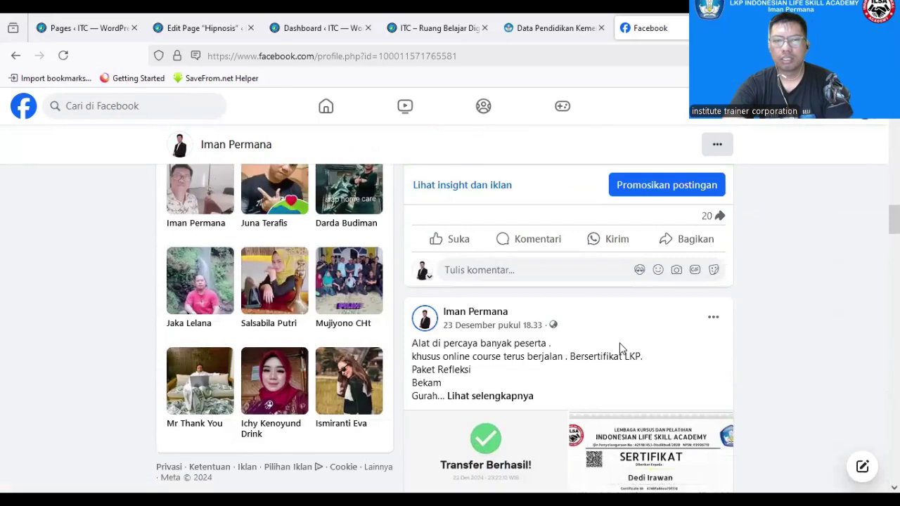
scroll(620, 348, "down", 3)
scroll(620, 348, "down", 8)
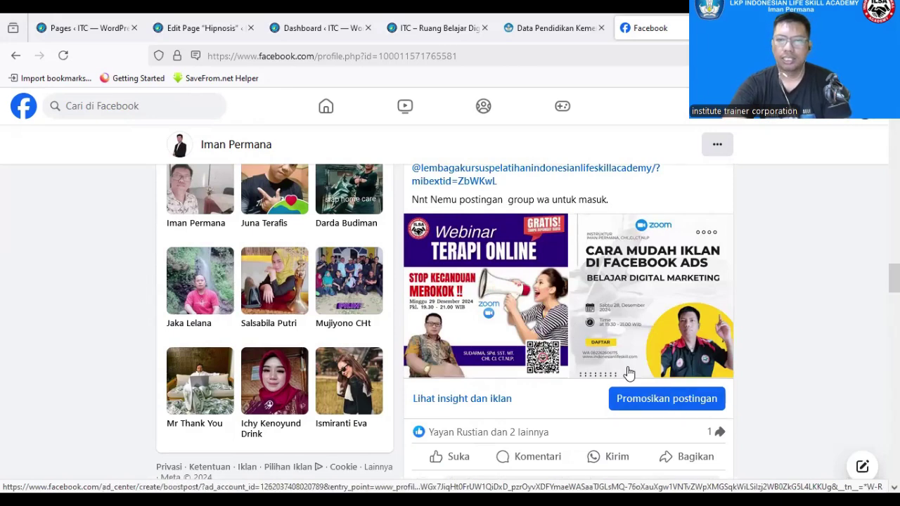
Open the insights for the Facebook Ads and online therapy webinar post, review its views and interactions, and close them
scroll(627, 366, "up", 3)
scroll(626, 339, "down", 2)
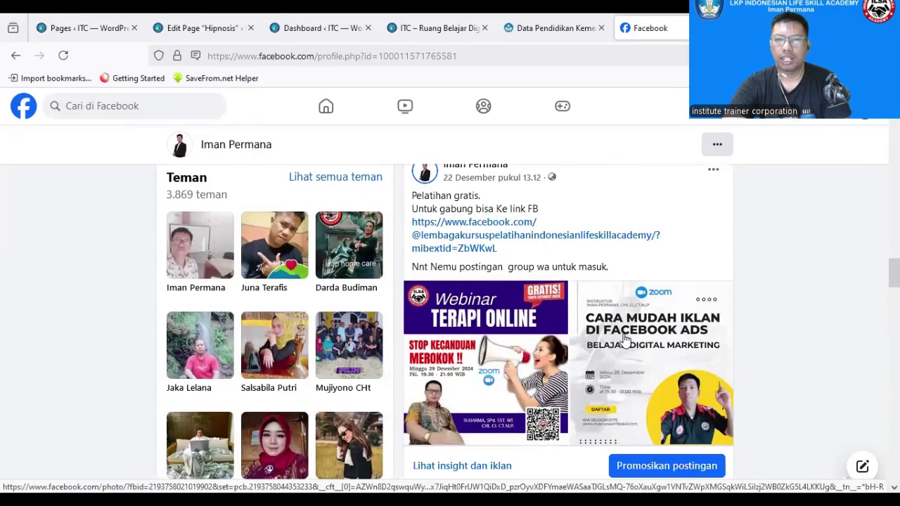
scroll(629, 339, "down", 1)
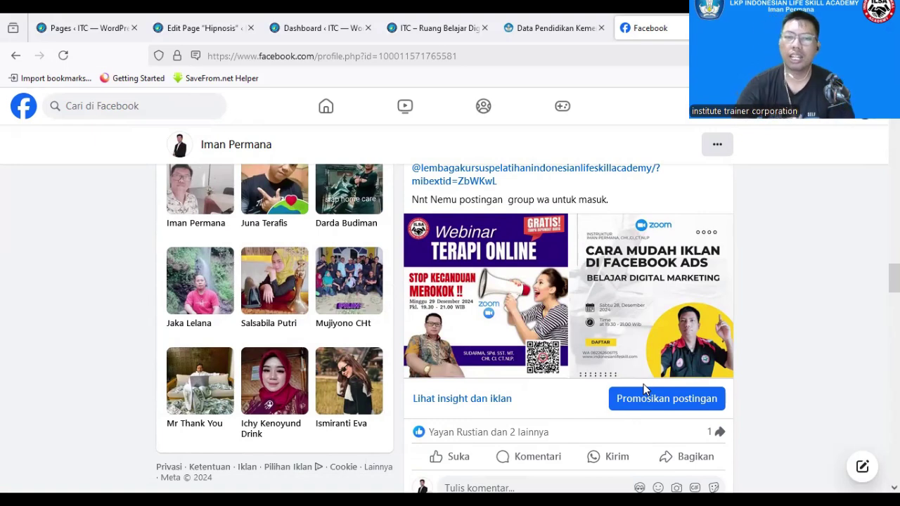
scroll(497, 302, "down", 2)
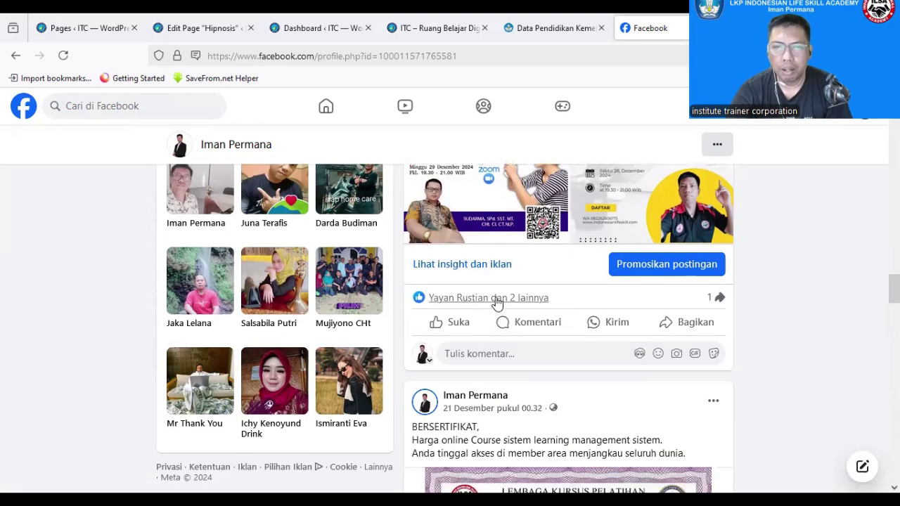
left_click(468, 266)
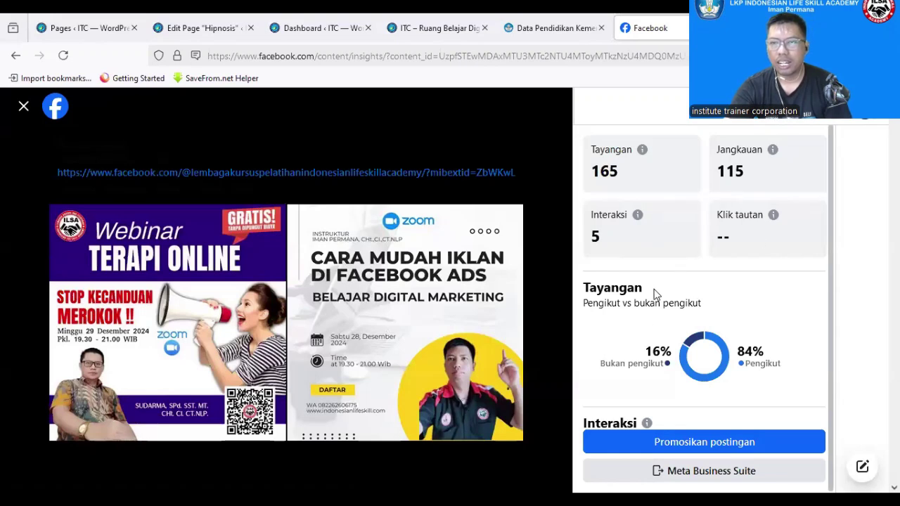
scroll(695, 358, "down", 2)
scroll(693, 351, "up", 2)
scroll(713, 305, "down", 3)
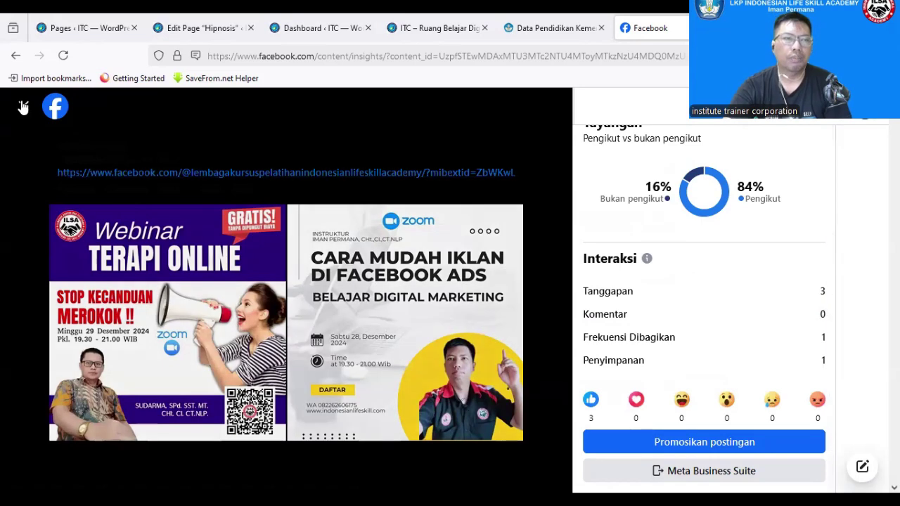
left_click(23, 107)
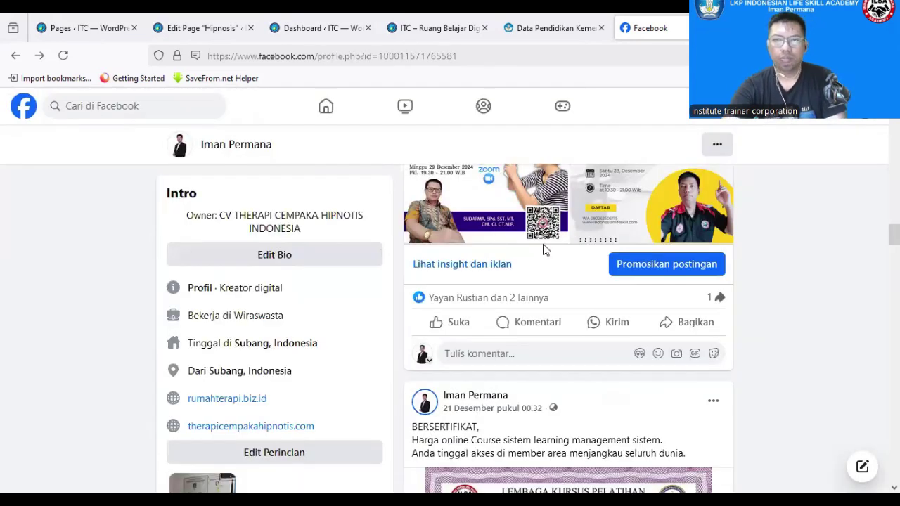
Start promoting the Facebook Ads and online therapy webinar post and dismiss the Advantage+ creative tip
scroll(781, 334, "up", 2)
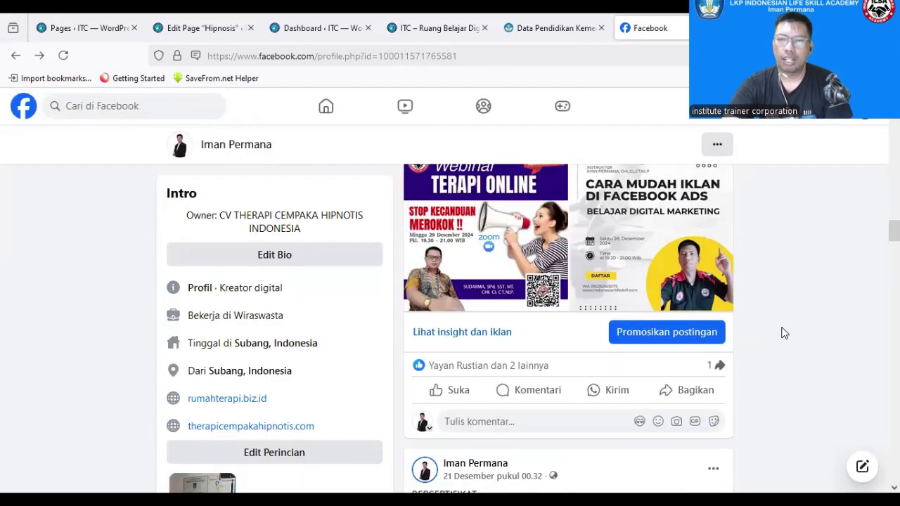
scroll(700, 341, "down", 1)
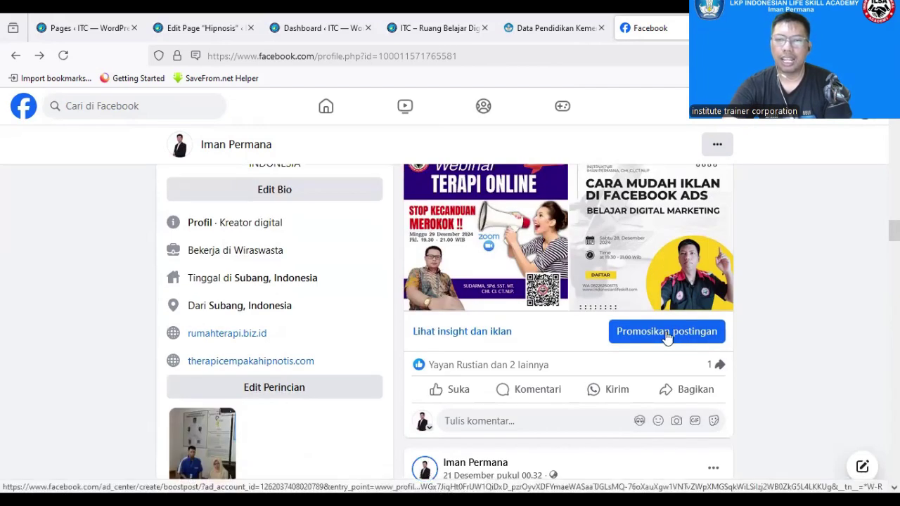
left_click(665, 334)
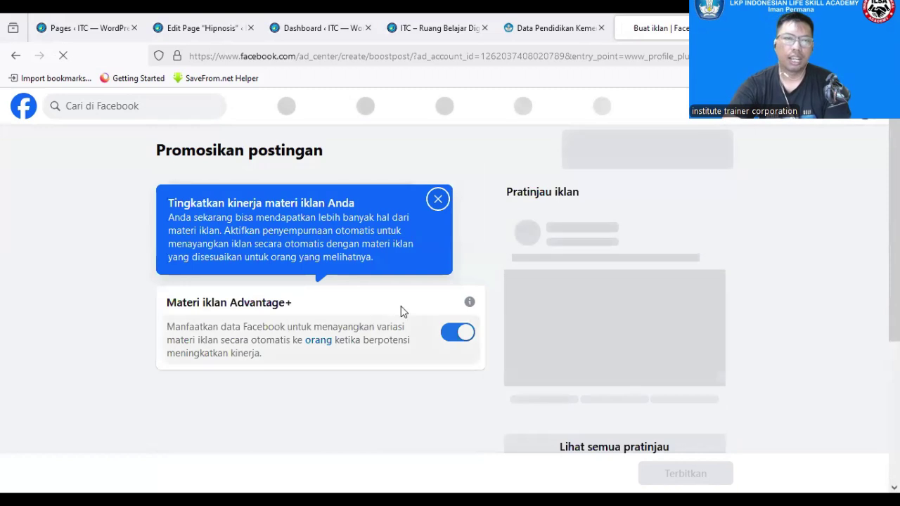
left_click(437, 200)
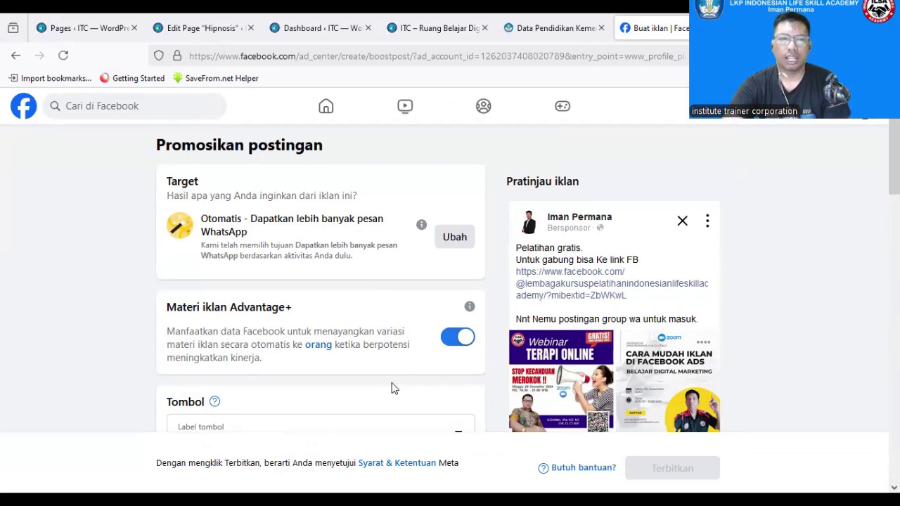
Review the ad's goal, preview and available button labels, leaving the label choice unchanged
scroll(429, 352, "down", 2)
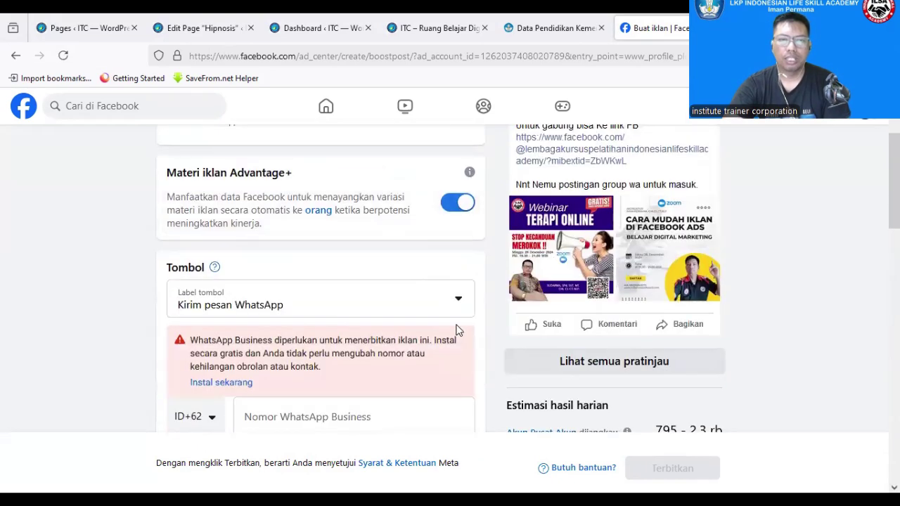
scroll(455, 330, "up", 2)
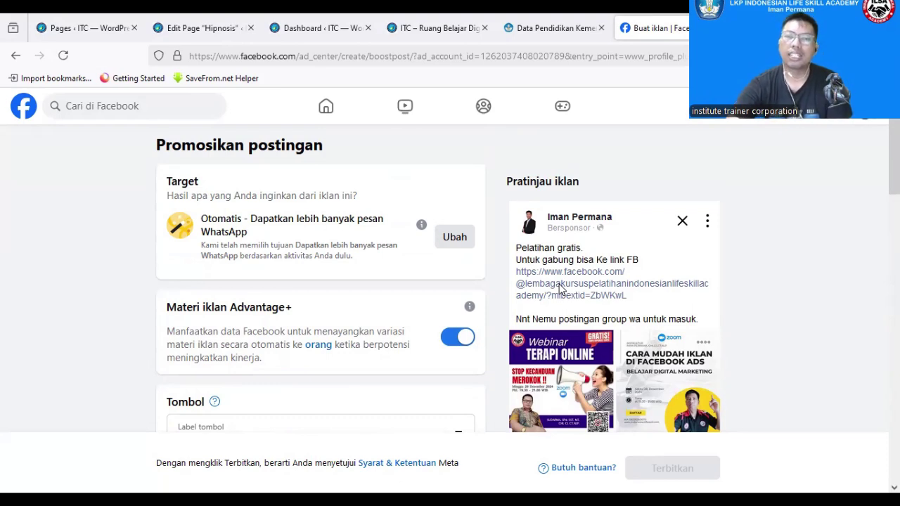
scroll(396, 412, "down", 3)
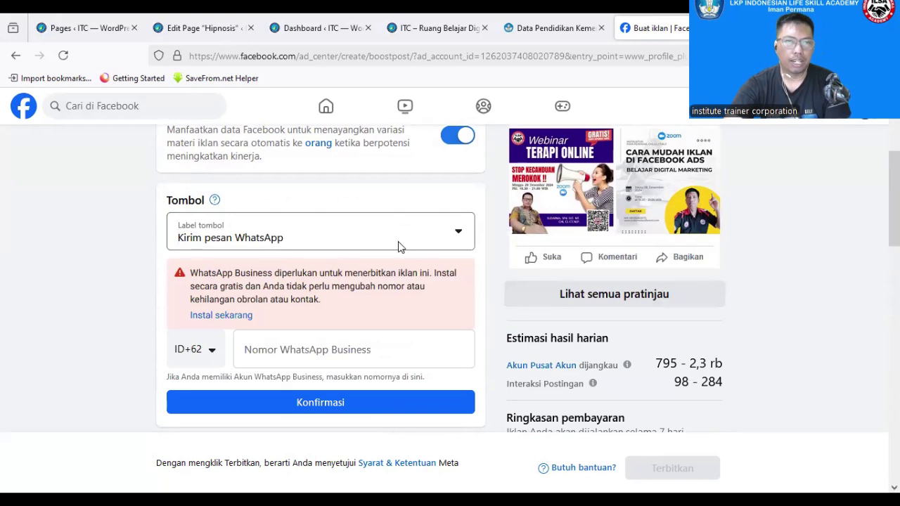
left_click(452, 240)
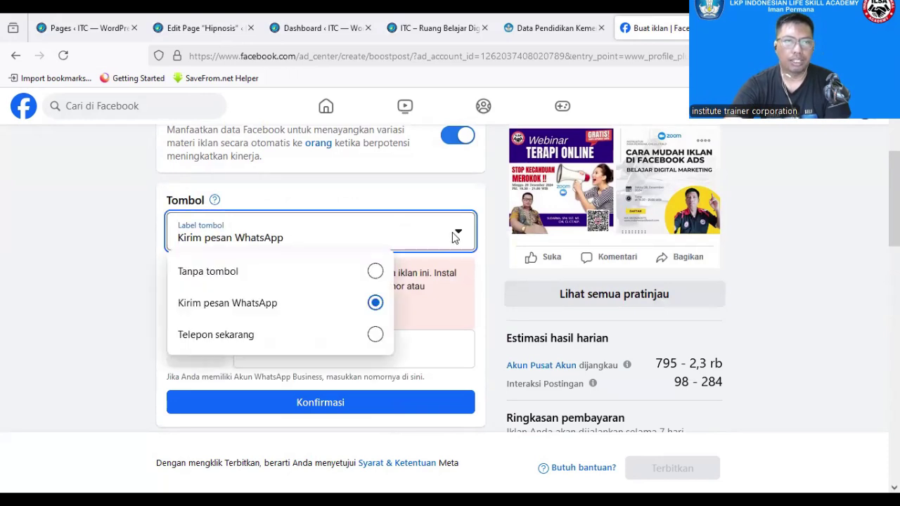
left_click(386, 193)
scroll(376, 201, "up", 3)
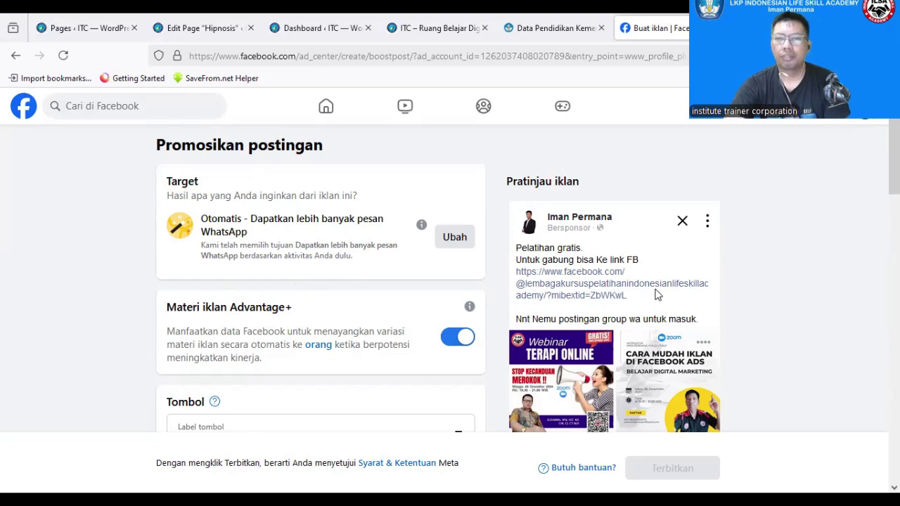
Choose "Kirim pesan WhatsApp" as the ad's button label and activate the WhatsApp Business number field
scroll(647, 294, "down", 3)
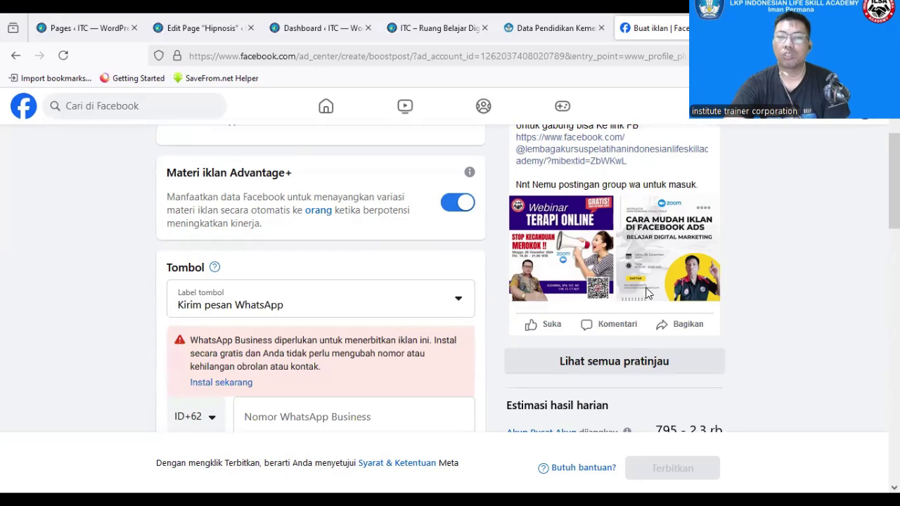
scroll(384, 295, "down", 3)
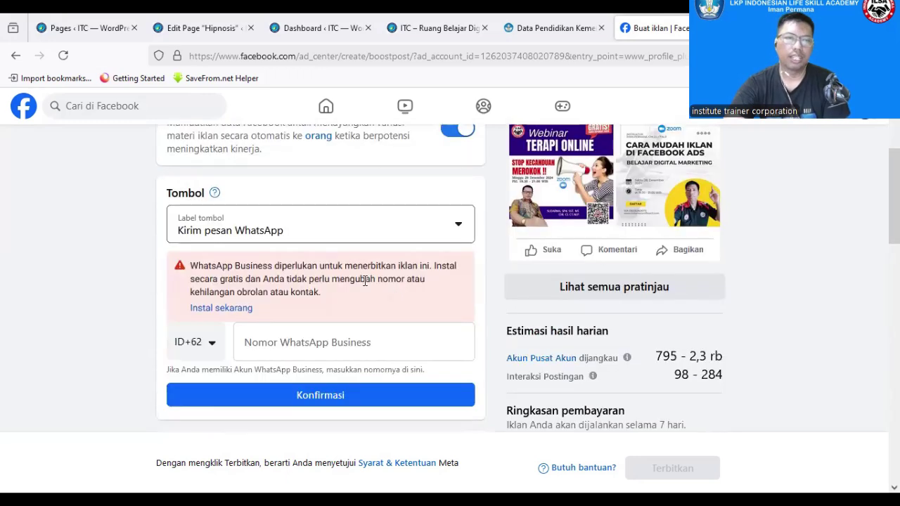
scroll(281, 243, "up", 2)
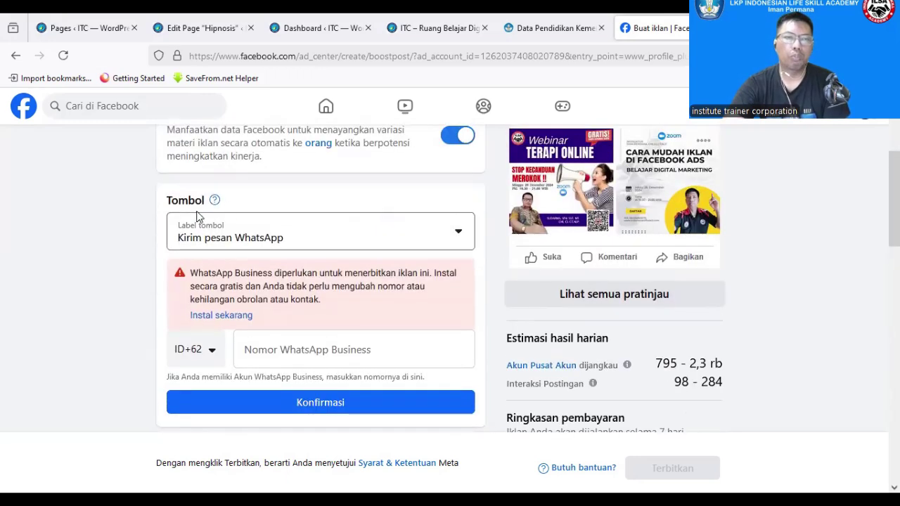
left_click(462, 233)
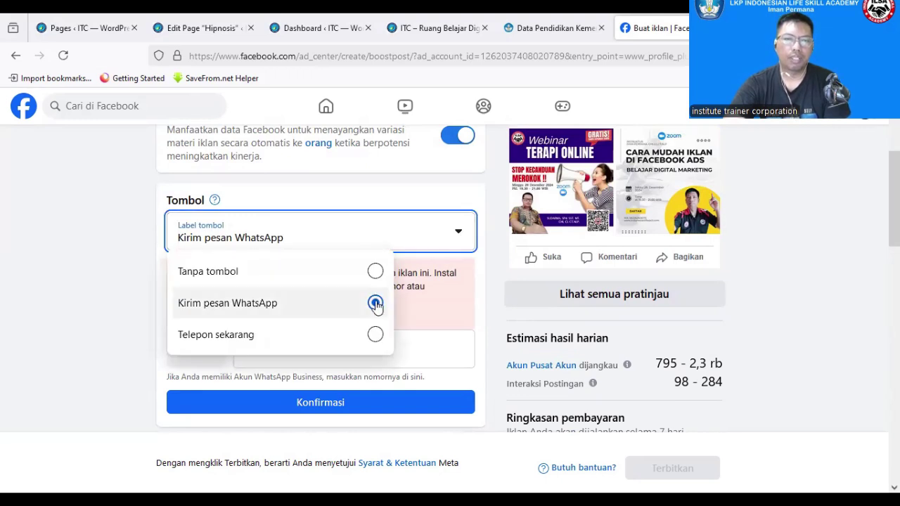
left_click(375, 303)
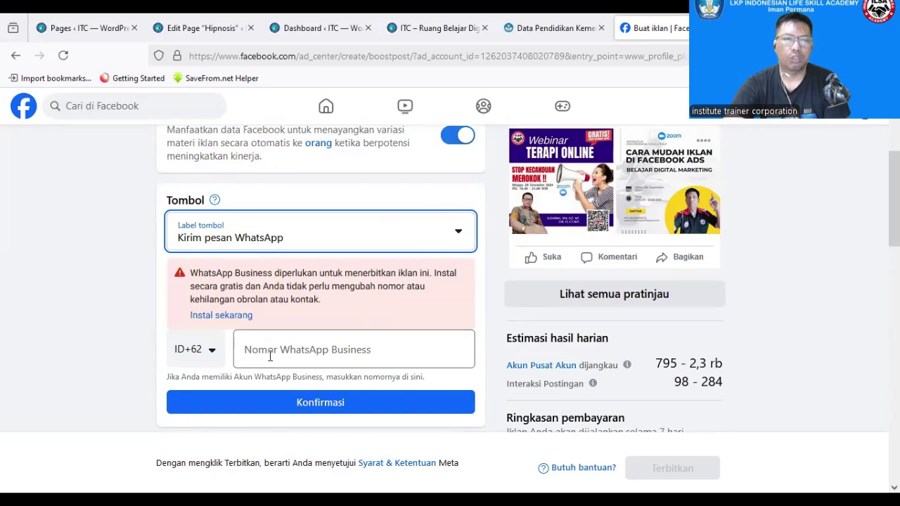
scroll(270, 356, "down", 2)
left_click(268, 225)
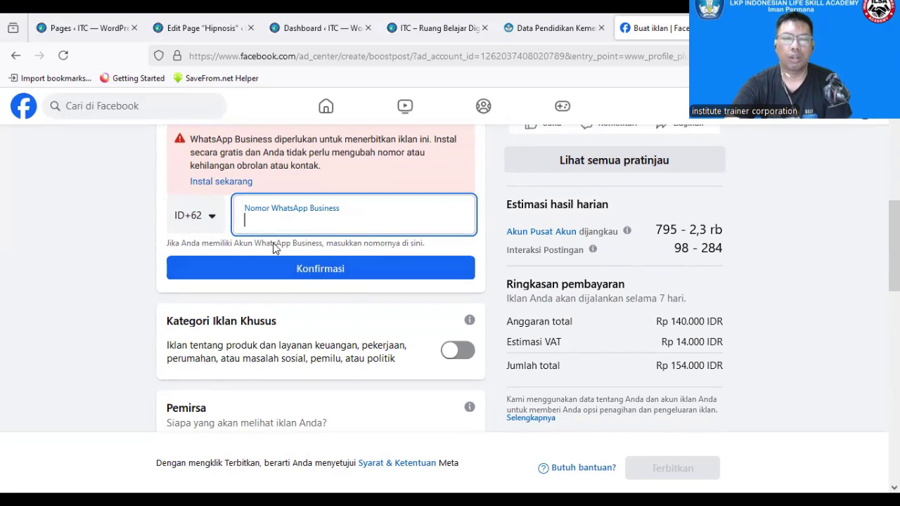
Enable the special ad category option to show its category list, and switch the option off again
scroll(349, 288, "down", 2)
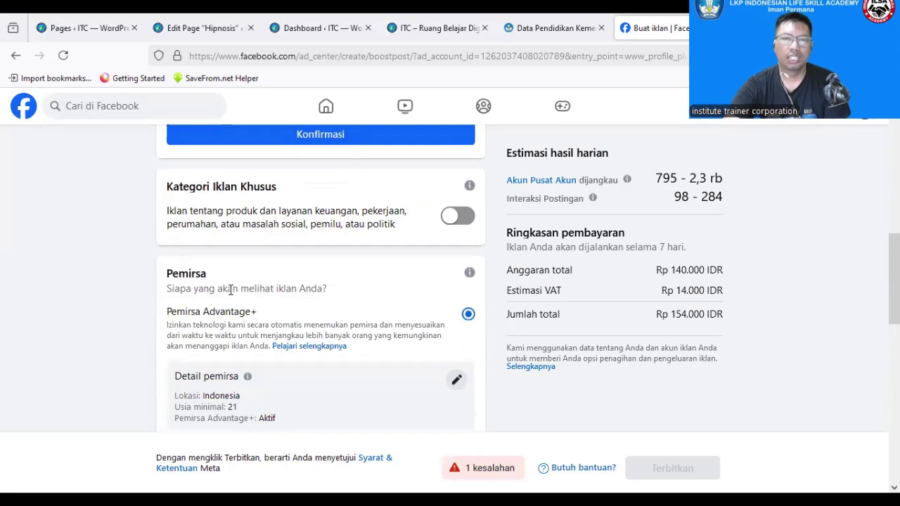
left_click(464, 216)
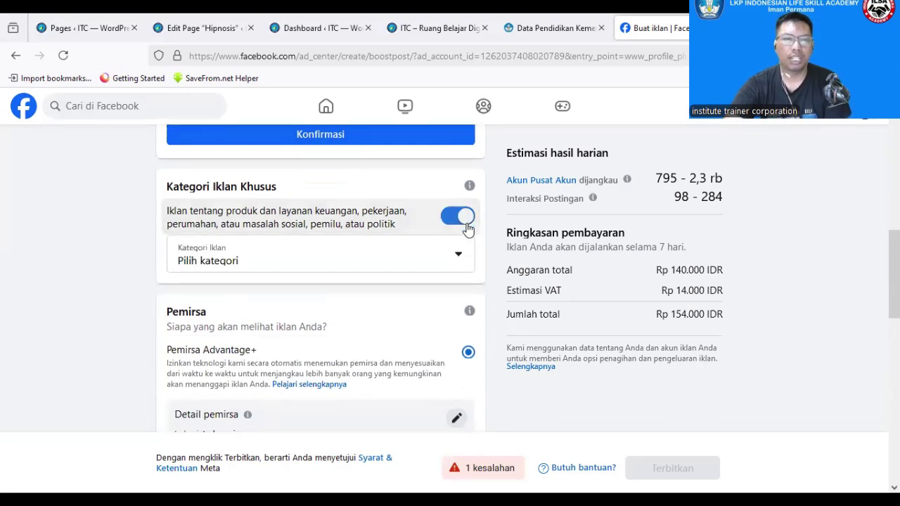
left_click(458, 256)
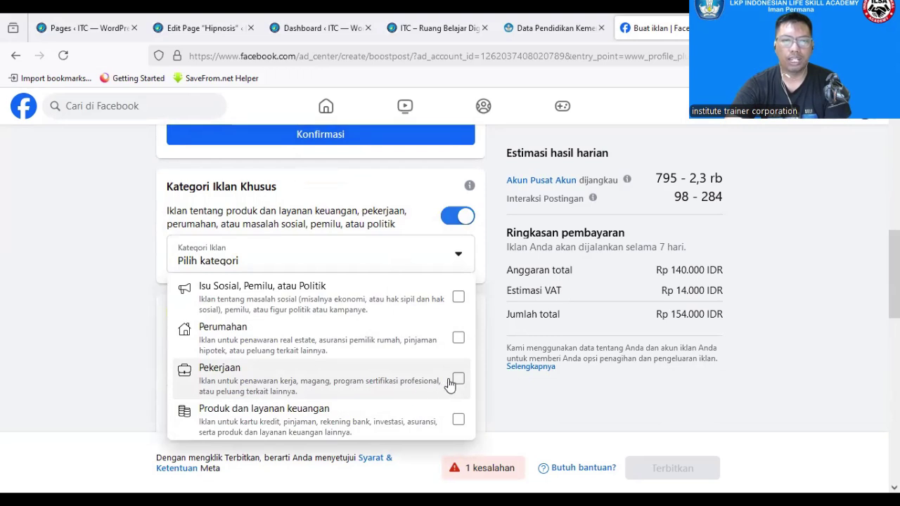
left_click(452, 218)
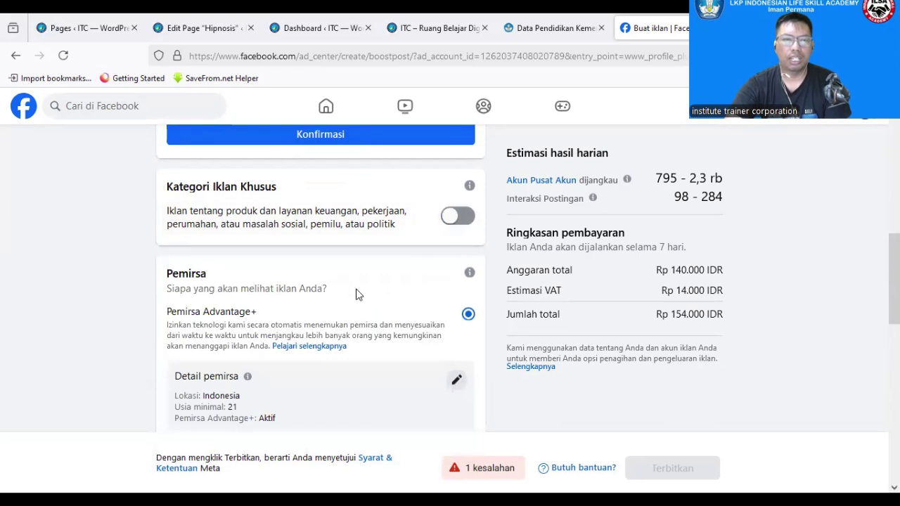
Review the audience choices for the ad and set its total budget to Rp 40.000
scroll(358, 295, "down", 1)
scroll(357, 294, "down", 1)
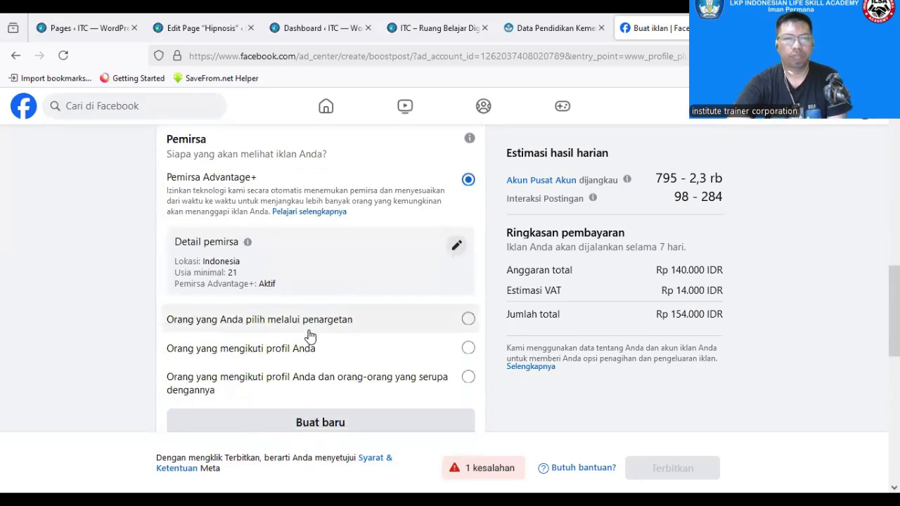
scroll(310, 335, "down", 2)
scroll(310, 335, "up", 2)
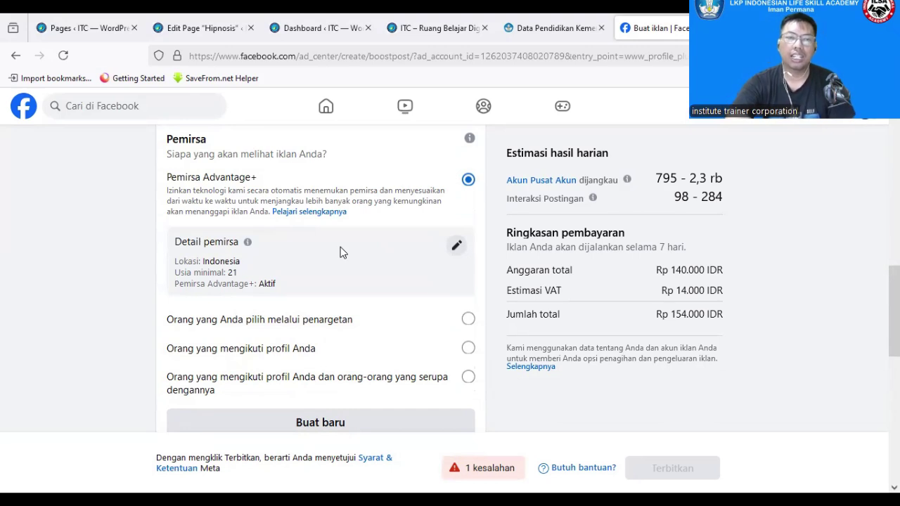
scroll(350, 324, "down", 3)
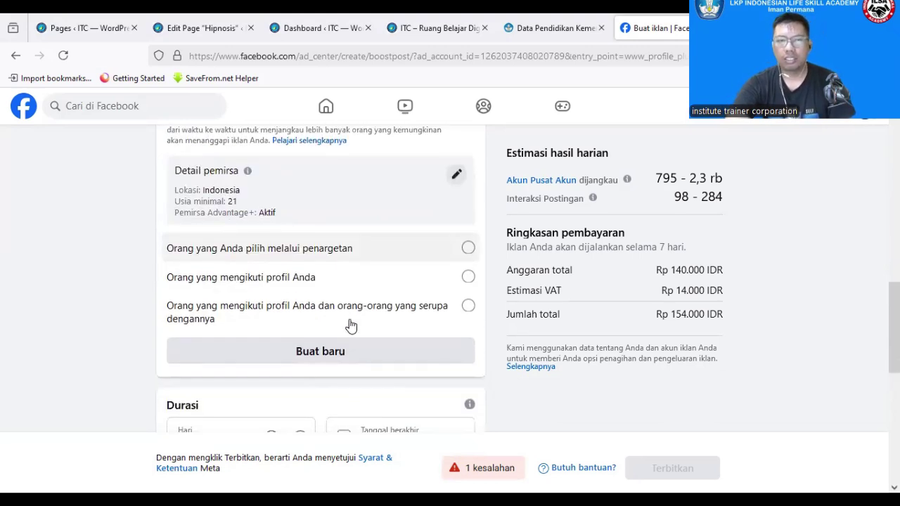
scroll(352, 324, "down", 2)
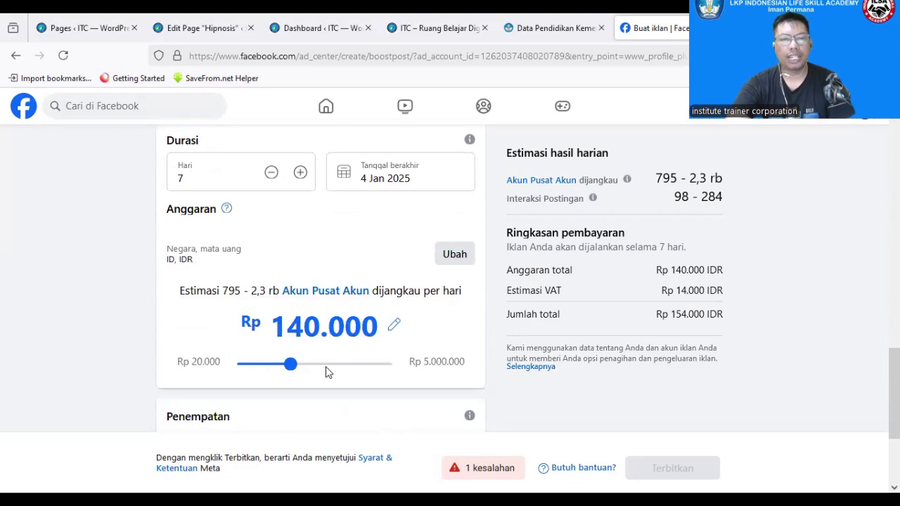
left_click_drag(291, 366, 260, 374)
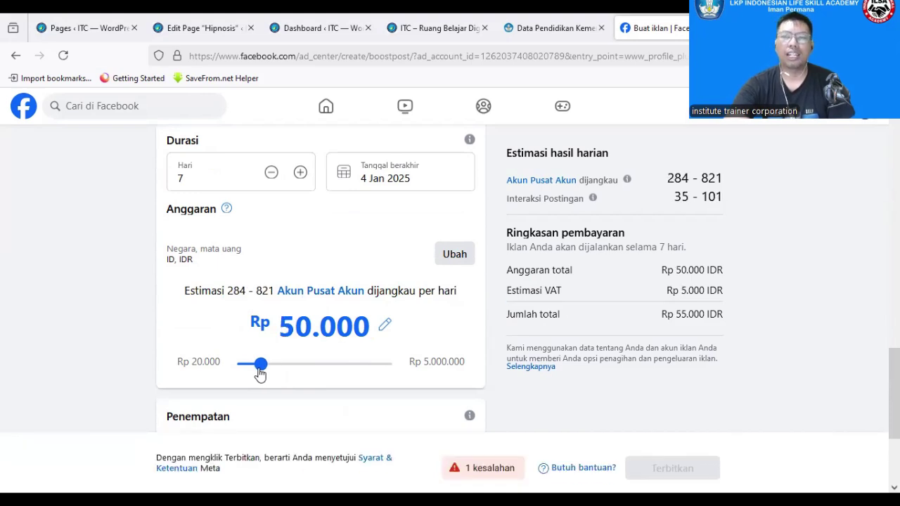
left_click_drag(260, 374, 252, 373)
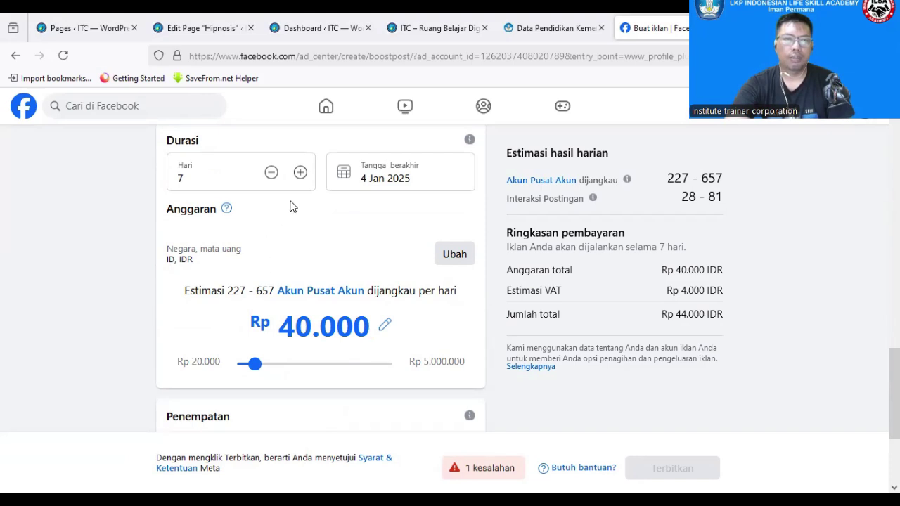
Try ad durations of 8 and 6 days, return to 7 days, and view the placement and Meta Pixel settings
left_click(300, 173)
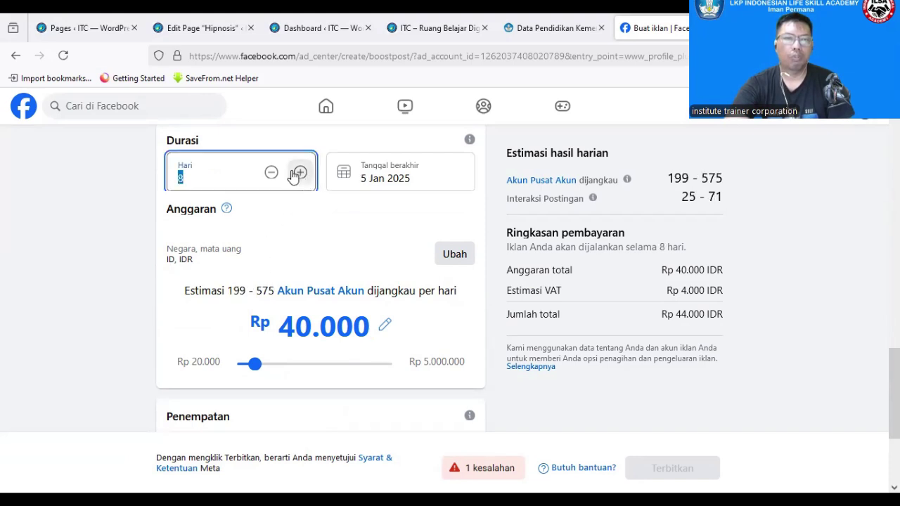
left_click(272, 173)
left_click(272, 173)
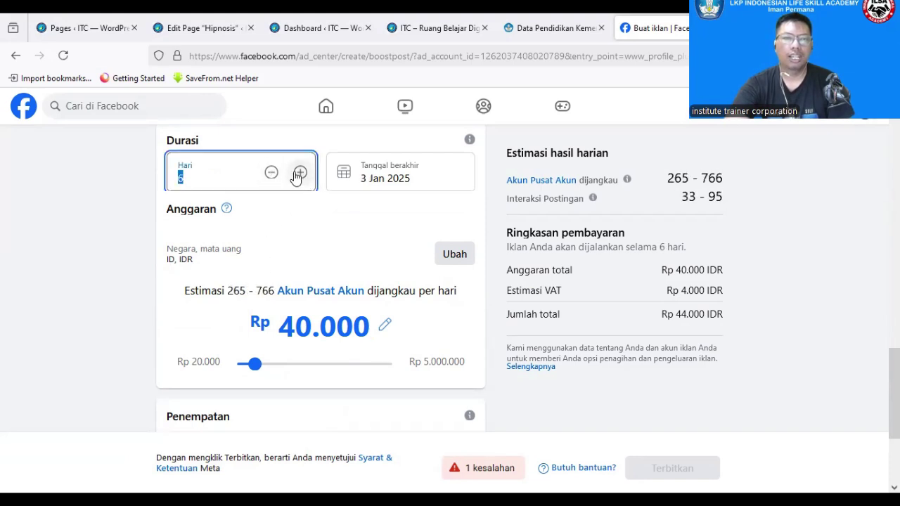
left_click(300, 173)
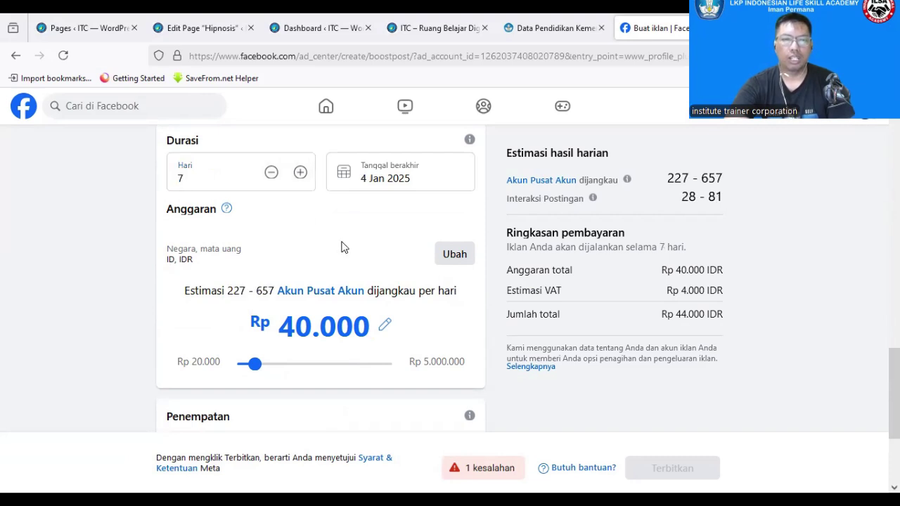
scroll(357, 351, "down", 3)
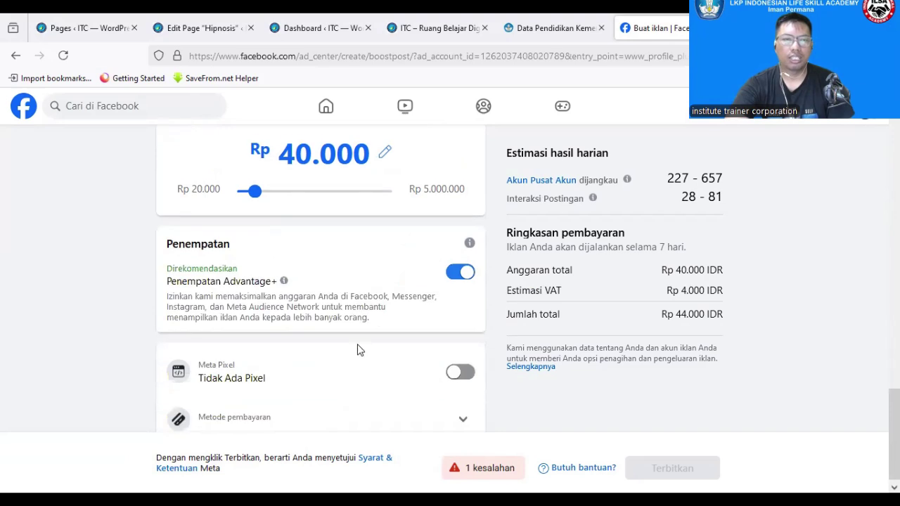
Enable the ad's Meta Pixel option to show its description, and switch the option off again
left_click(461, 366)
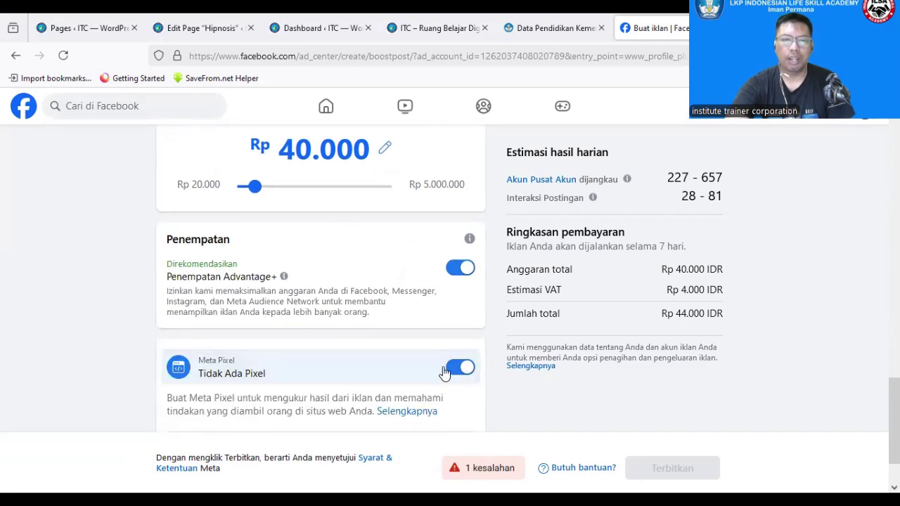
left_click(446, 371)
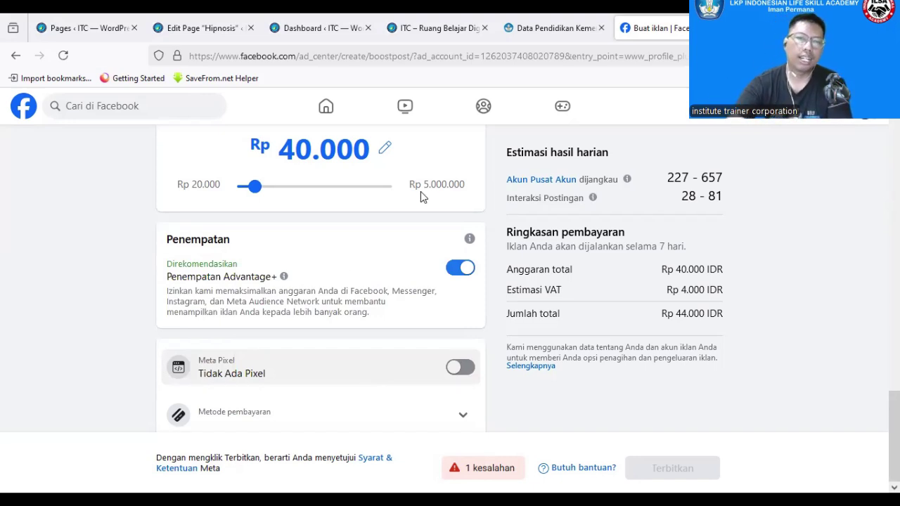
Expand the ad's payment method section, start adding payment information, and review the available card, e-wallet and bank transfer options
left_click(459, 416)
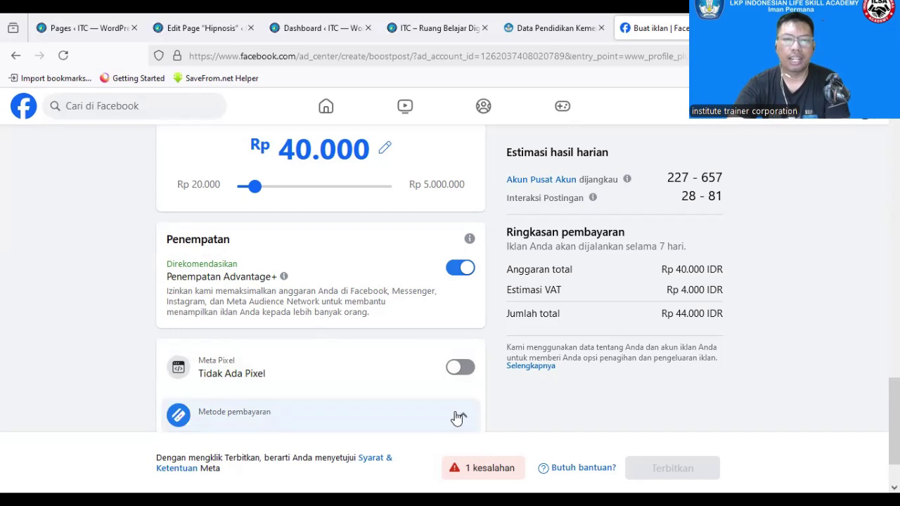
scroll(411, 346, "down", 1)
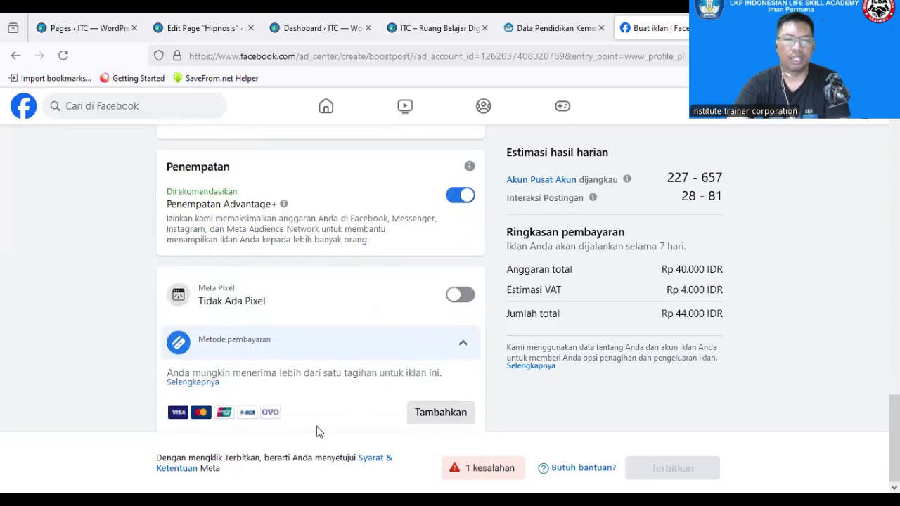
right_click(435, 416)
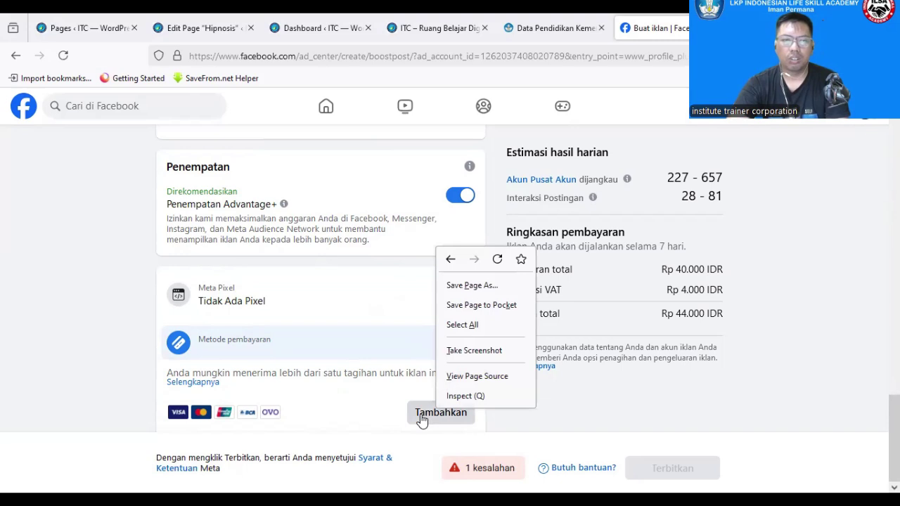
left_click(423, 415)
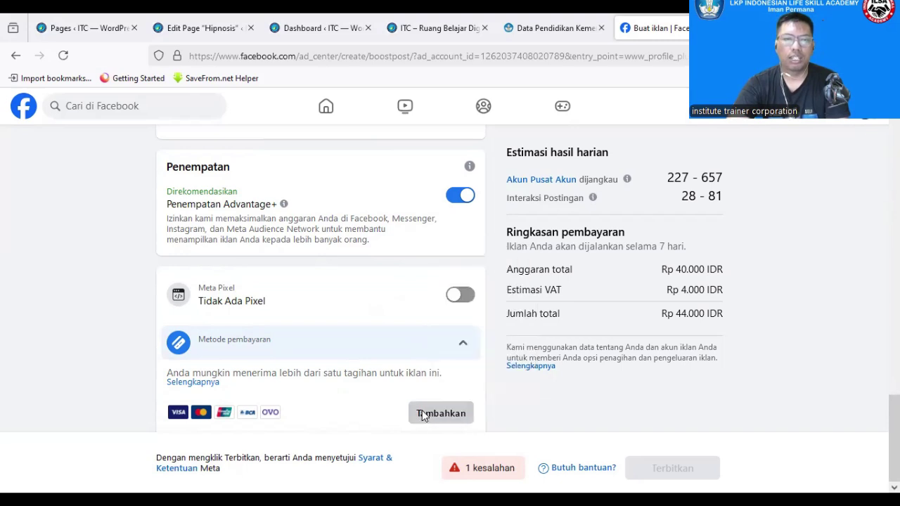
left_click(423, 414)
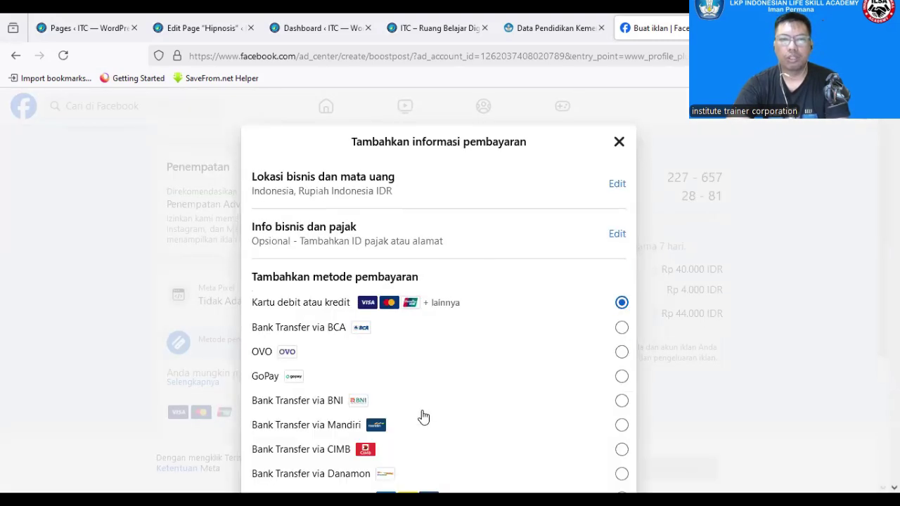
scroll(435, 345, "down", 2)
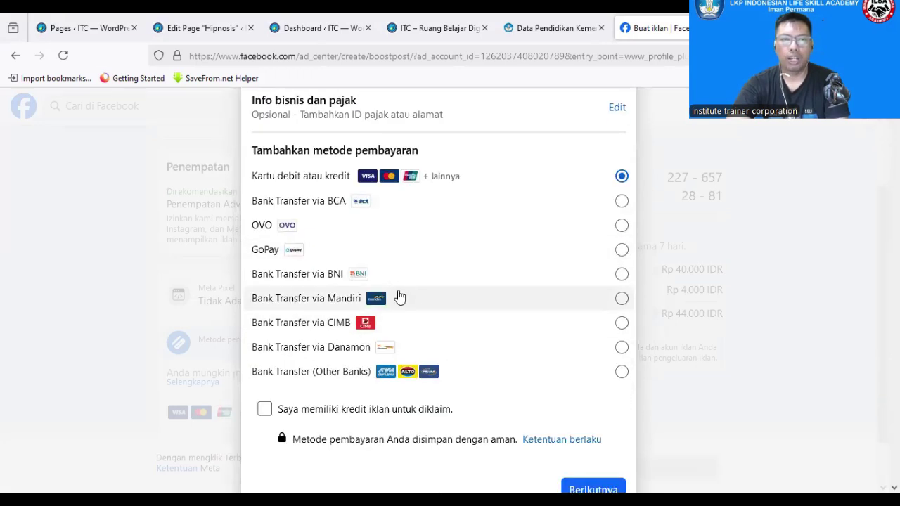
scroll(459, 297, "up", 2)
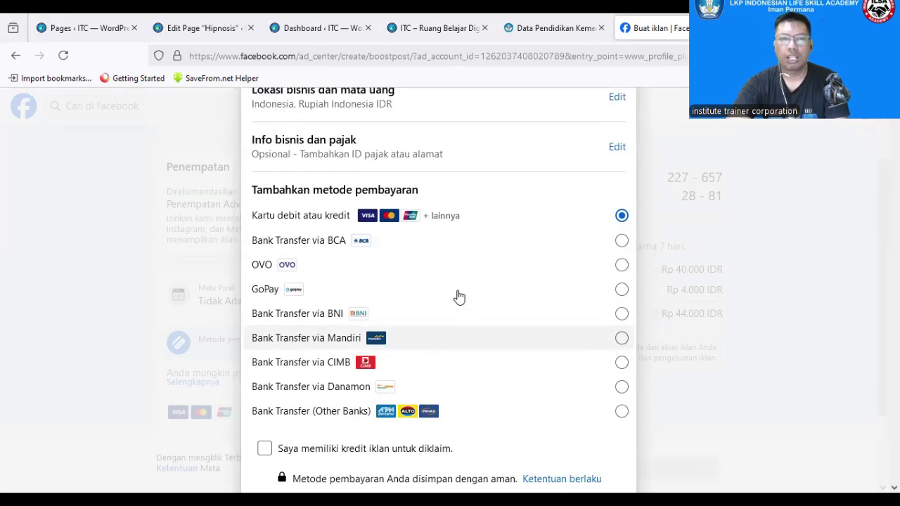